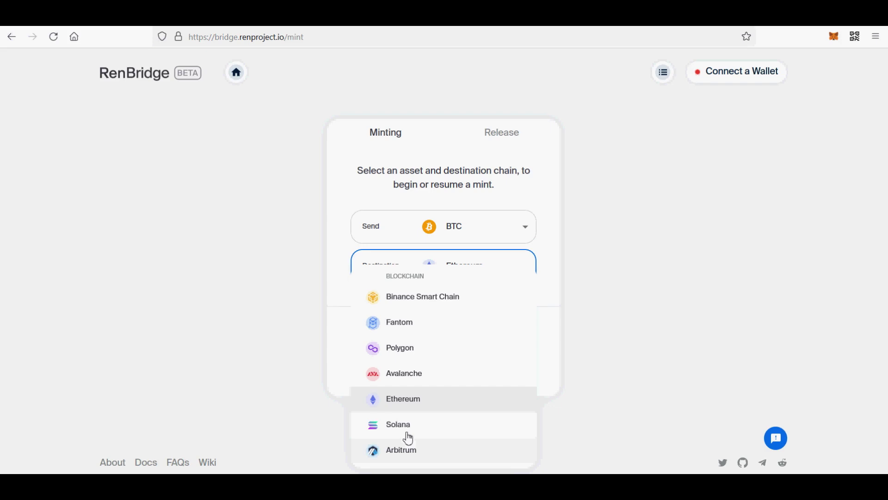
# Connect a MetaMask wallet for the BTC-to-Polygon mint
pyautogui.click(391, 355)
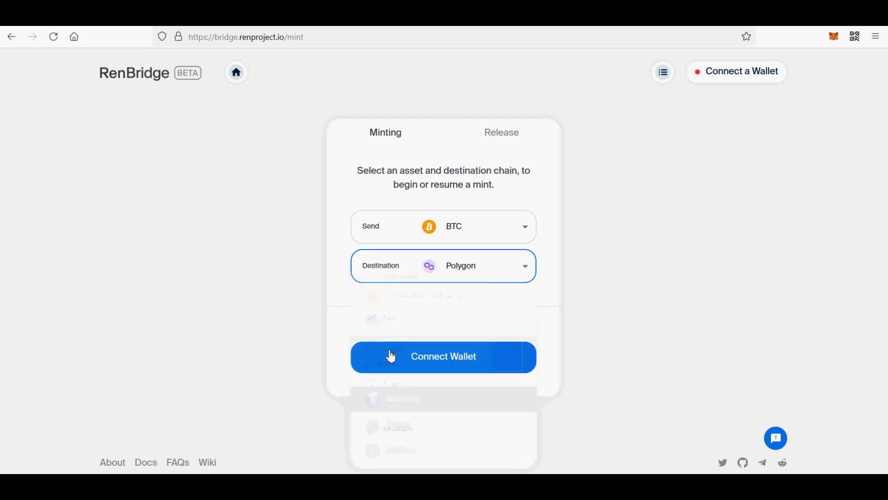
pyautogui.click(443, 366)
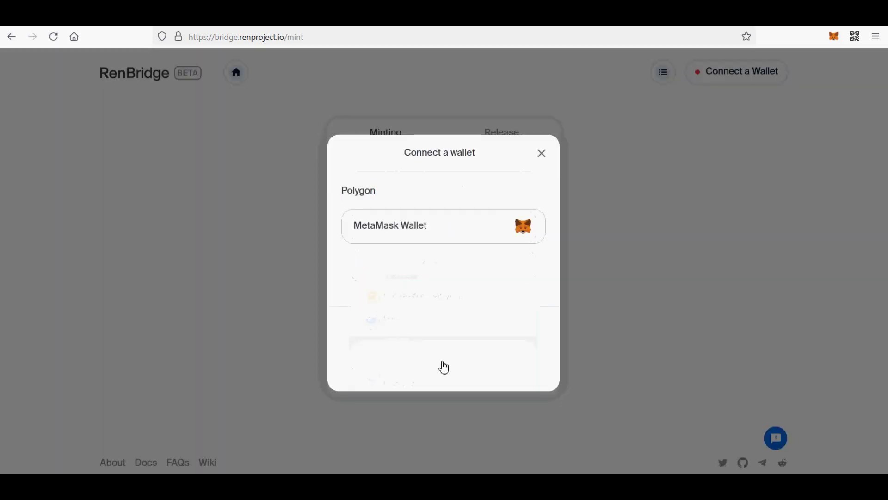
pyautogui.click(489, 238)
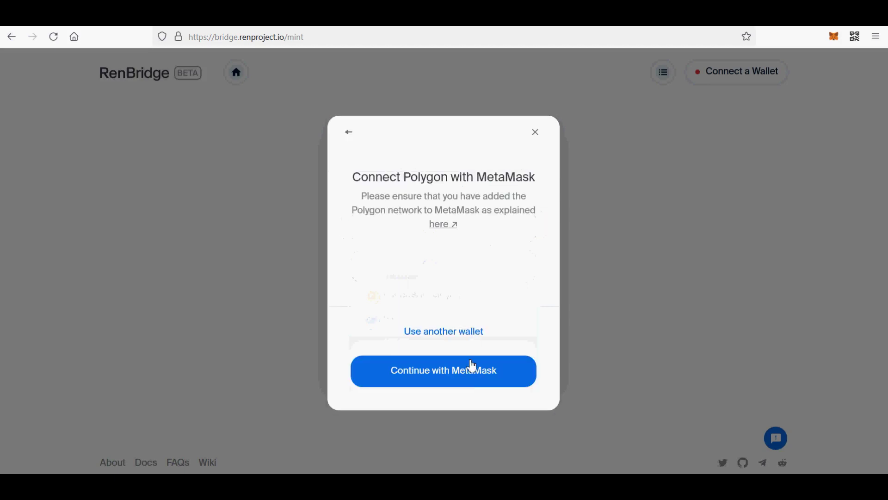
pyautogui.click(471, 378)
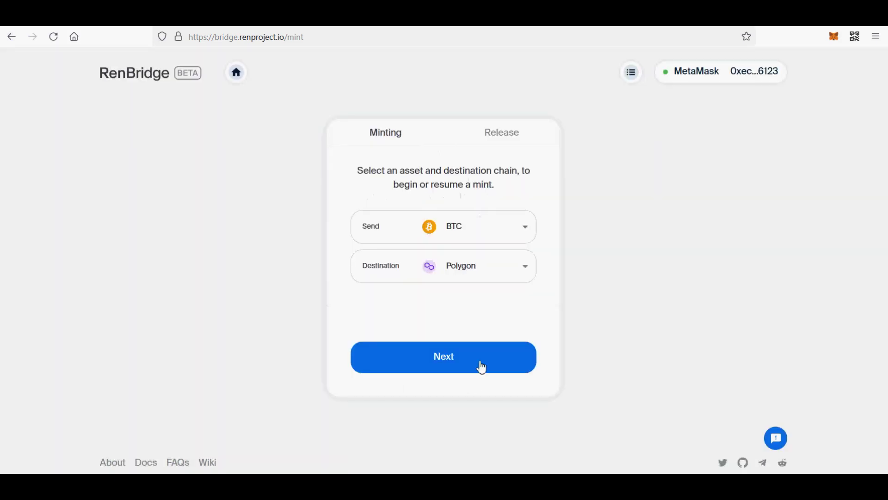
# Enter 0.0005 BTC as the amount in the fee calculator
pyautogui.click(470, 359)
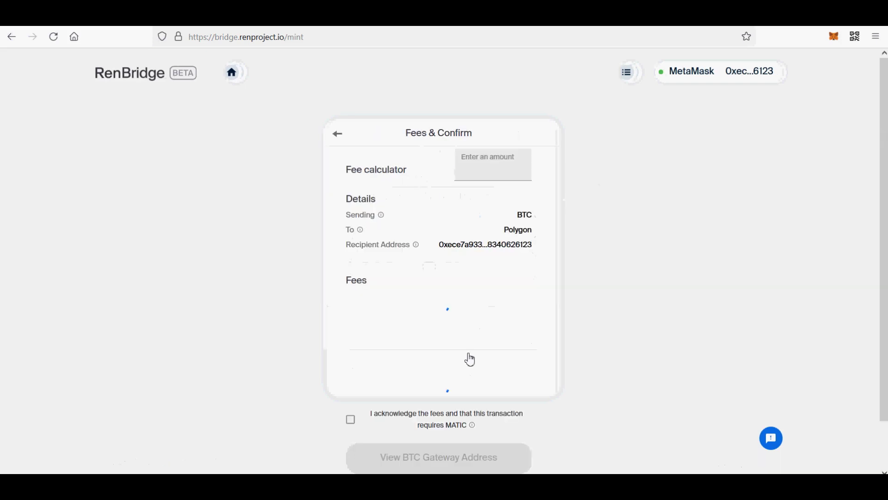
pyautogui.click(541, 170)
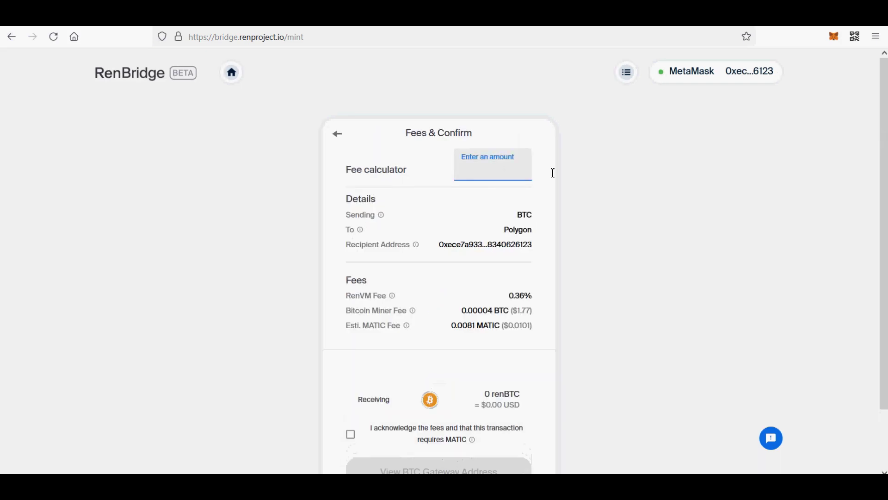
pyautogui.write('0.00')
pyautogui.write('5')
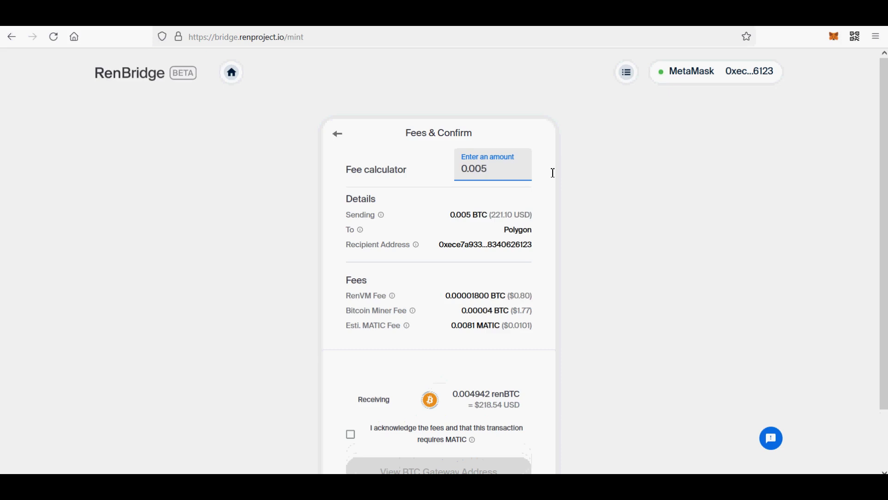
pyautogui.press('BackSpace')
pyautogui.write('5')
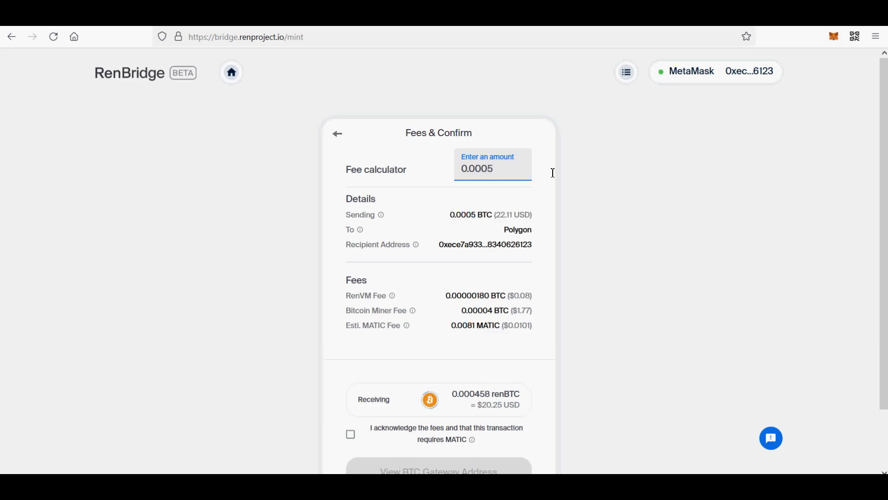
# Review the sent amount, RenVM fee, Bitcoin miner fee and 0.000458 renBTC received
pyautogui.moveTo(476, 216); pyautogui.dragTo(450, 218)
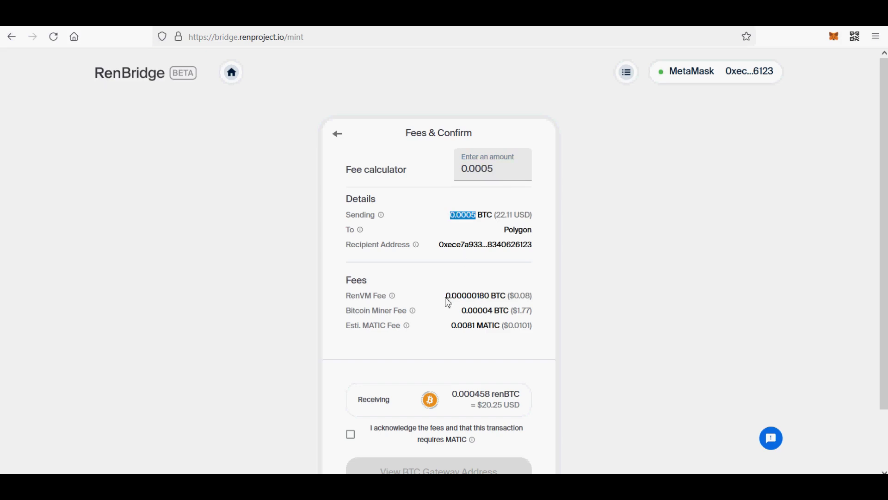
pyautogui.moveTo(445, 296); pyautogui.dragTo(485, 298)
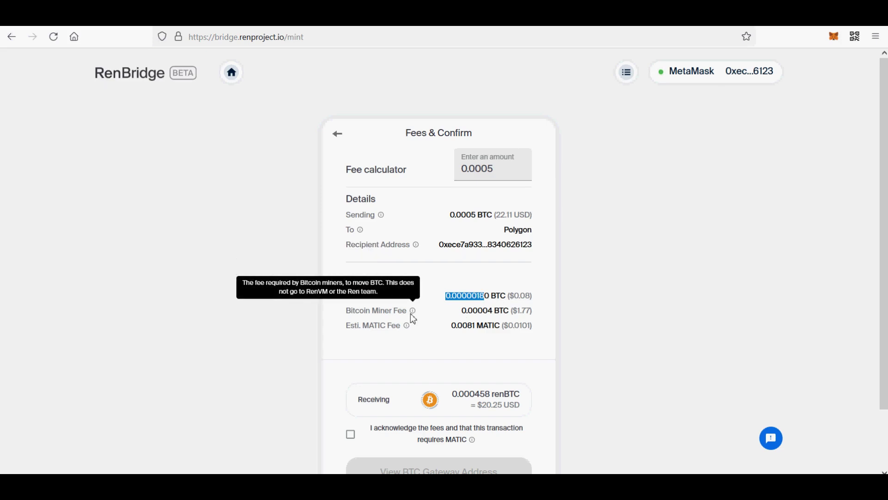
pyautogui.moveTo(460, 310); pyautogui.dragTo(510, 311)
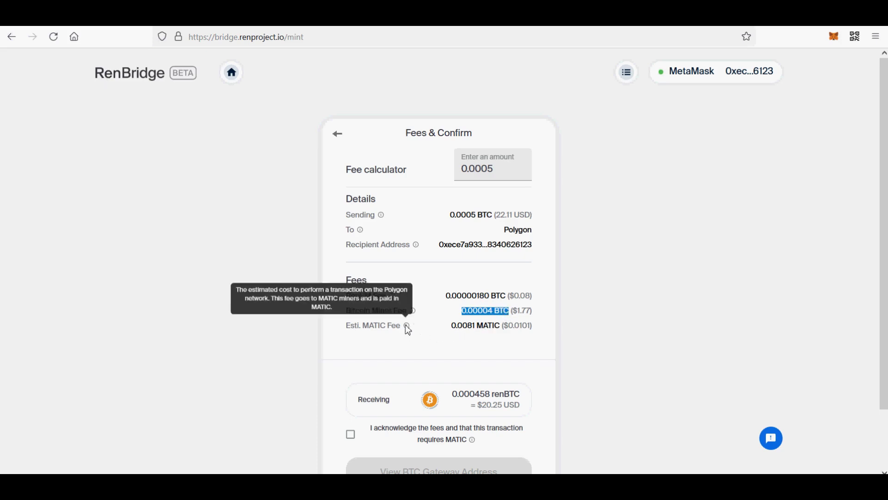
pyautogui.moveTo(407, 324)
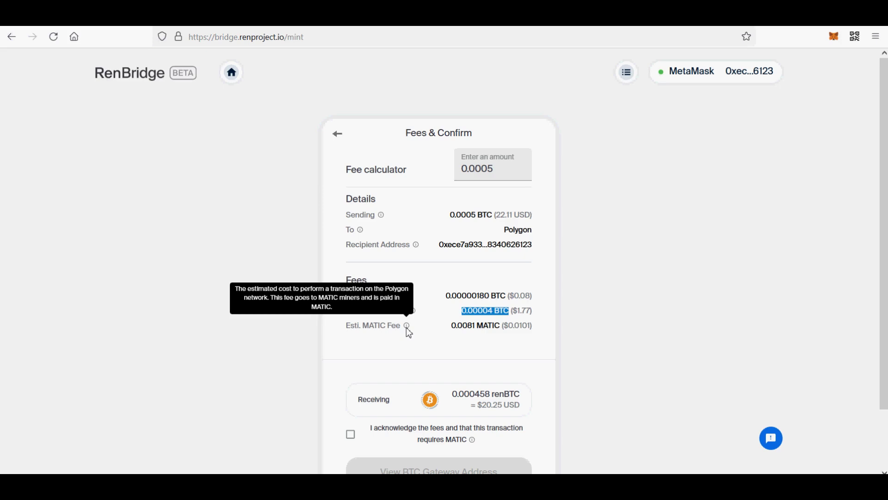
pyautogui.scroll(-2, 406, 327)
pyautogui.moveTo(481, 341); pyautogui.dragTo(500, 342)
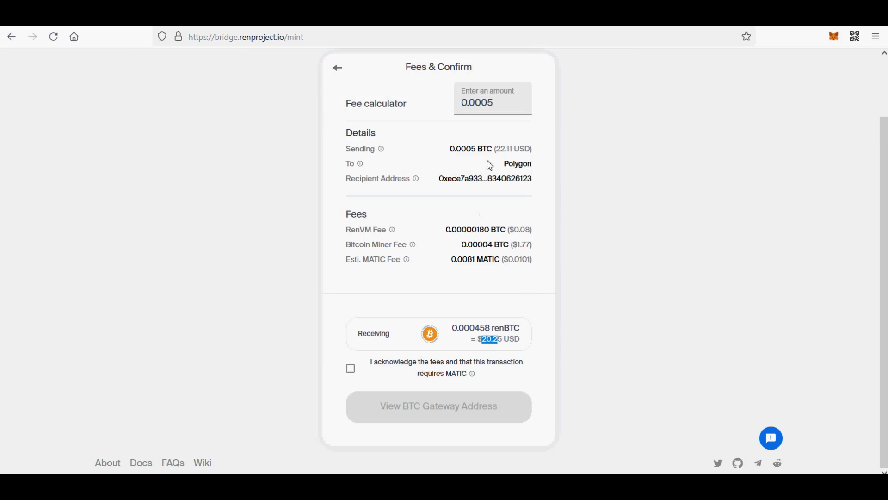
pyautogui.moveTo(496, 150); pyautogui.dragTo(510, 151)
# Acknowledge the fees, generate the BTC gateway address and accept the 31-hour deposit warning
pyautogui.click(351, 370)
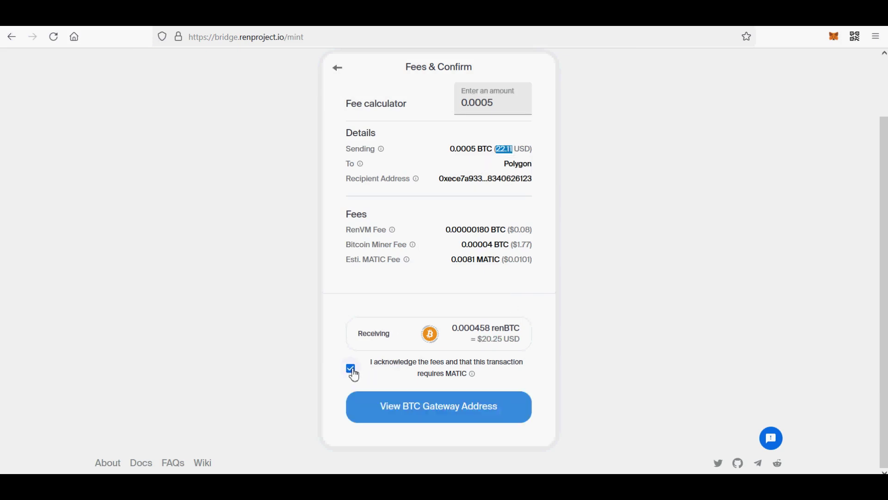
pyautogui.click(450, 411)
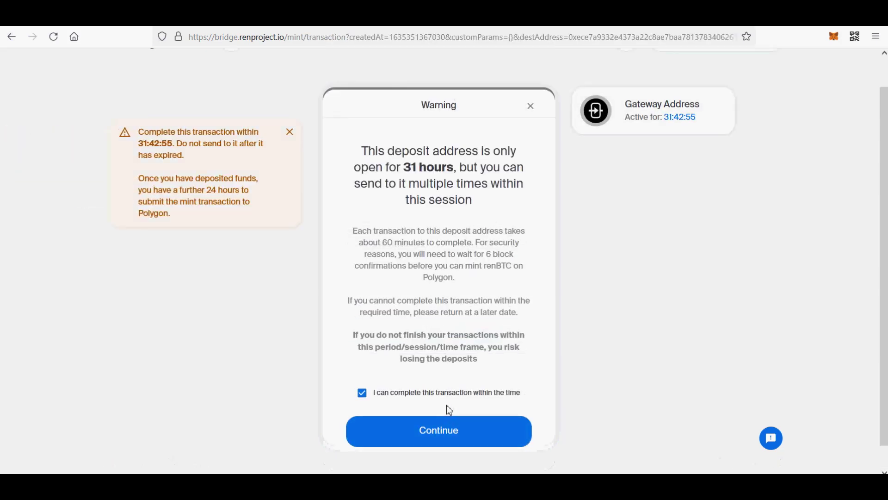
pyautogui.moveTo(403, 167)
pyautogui.mouseDown()
pyautogui.moveTo(459, 167)
pyautogui.moveTo(459, 175)
pyautogui.mouseUp()
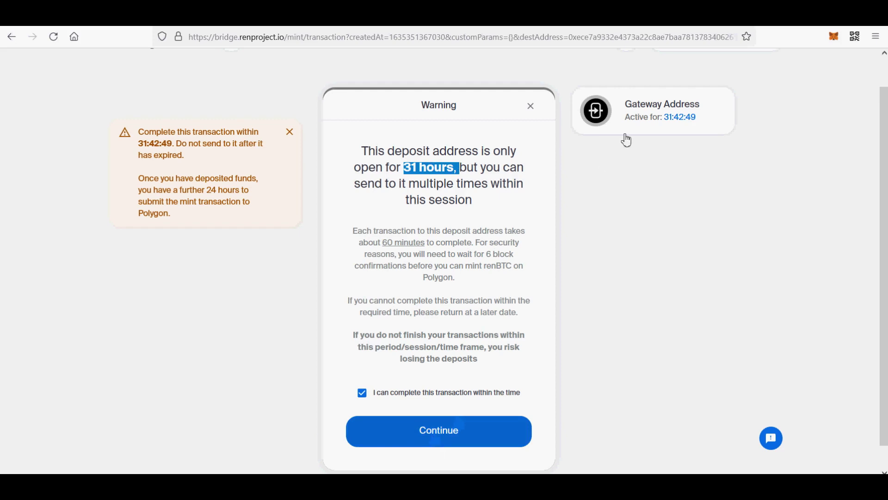
pyautogui.doubleClick(142, 147)
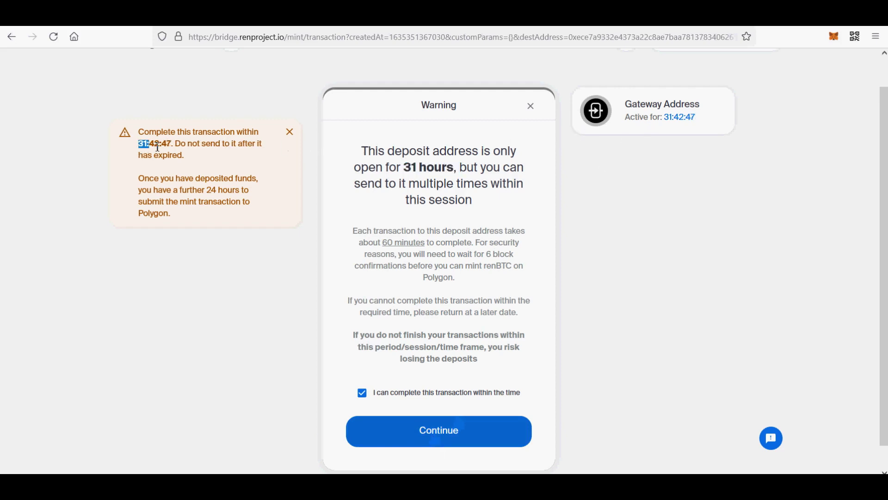
pyautogui.moveTo(166, 147)
pyautogui.mouseDown()
pyautogui.moveTo(139, 144)
pyautogui.moveTo(172, 145)
pyautogui.mouseUp()
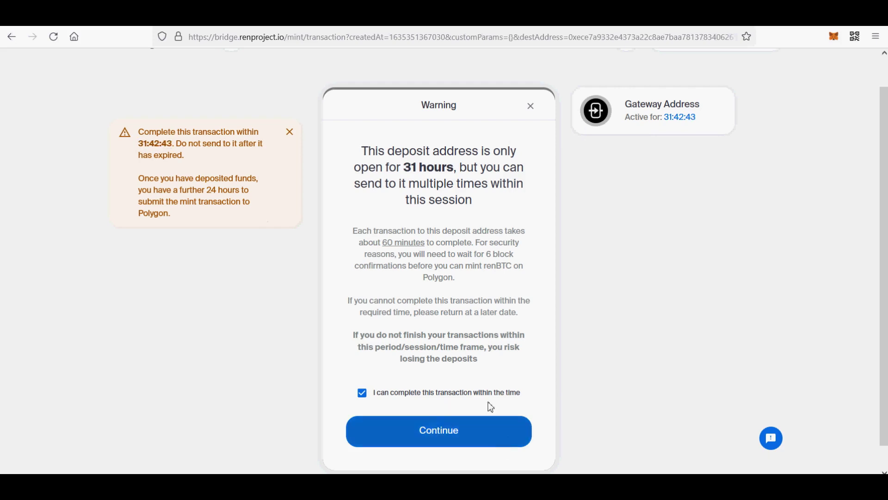
pyautogui.click(460, 443)
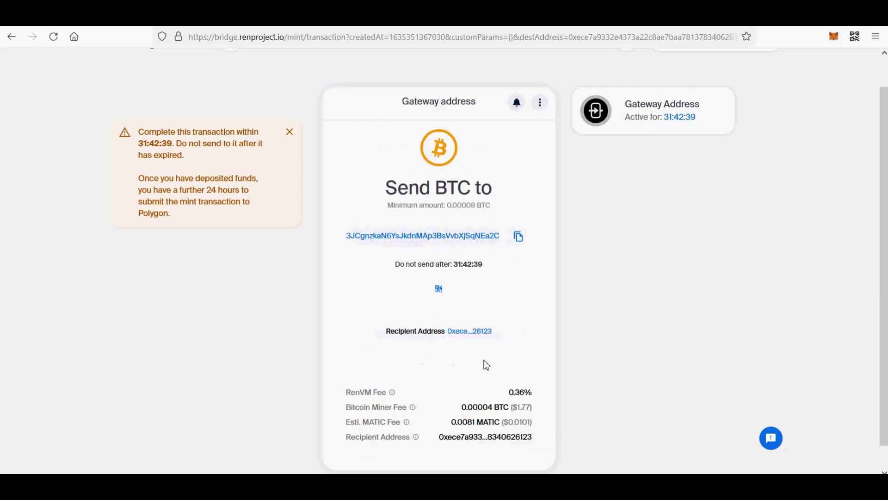
# Dismiss the expiry warning, copy the BTC gateway address, and check MetaMask's 0 MATIC balance
pyautogui.scroll(-1, 674, 381)
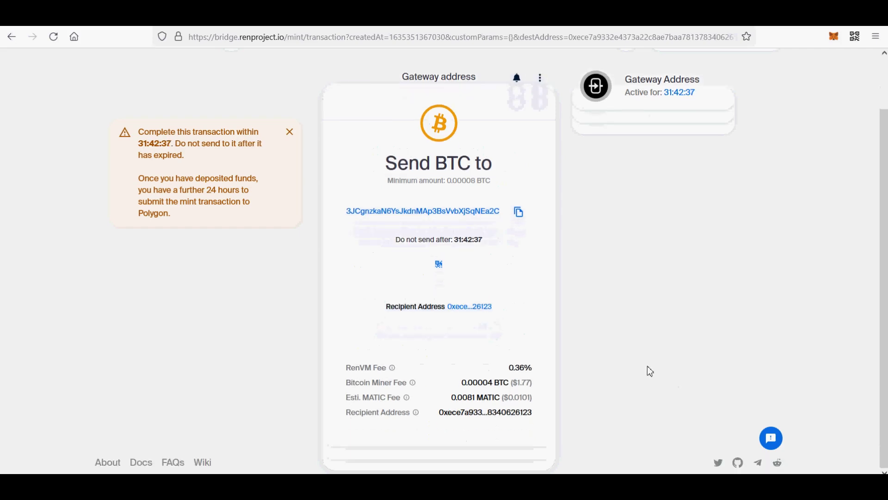
pyautogui.scroll(2, 388, 232)
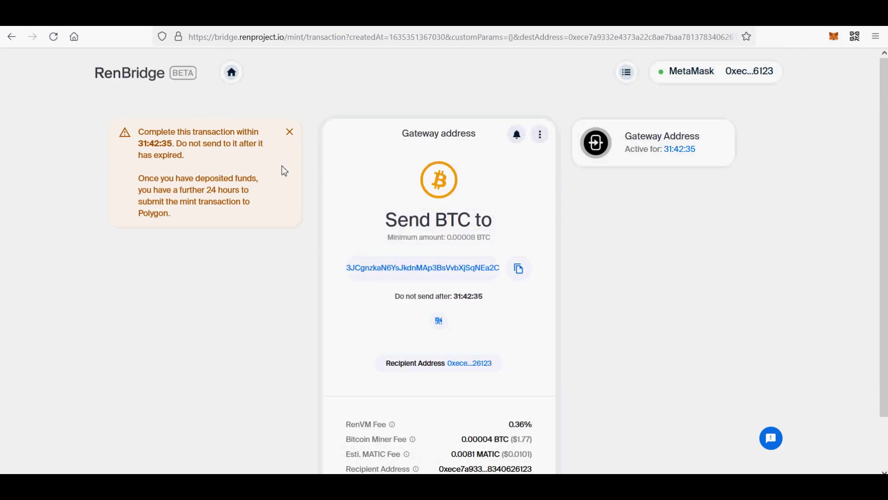
pyautogui.click(289, 134)
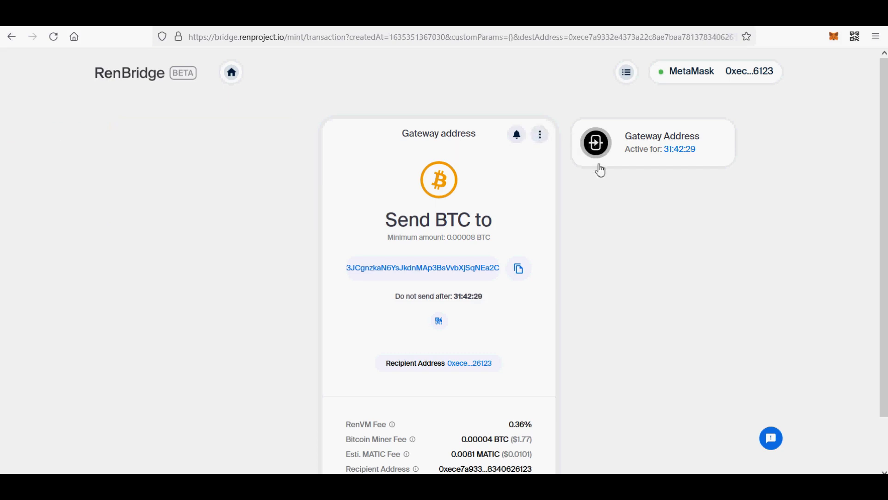
pyautogui.scroll(-2, 520, 226)
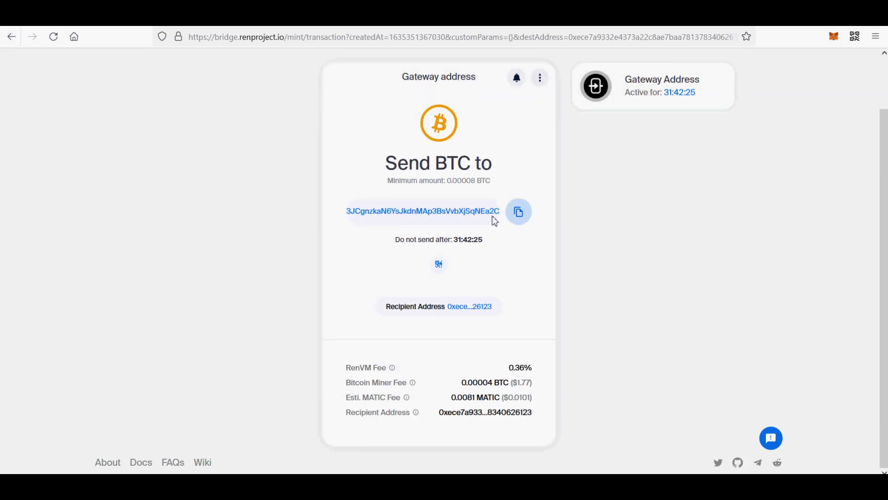
pyautogui.click(521, 214)
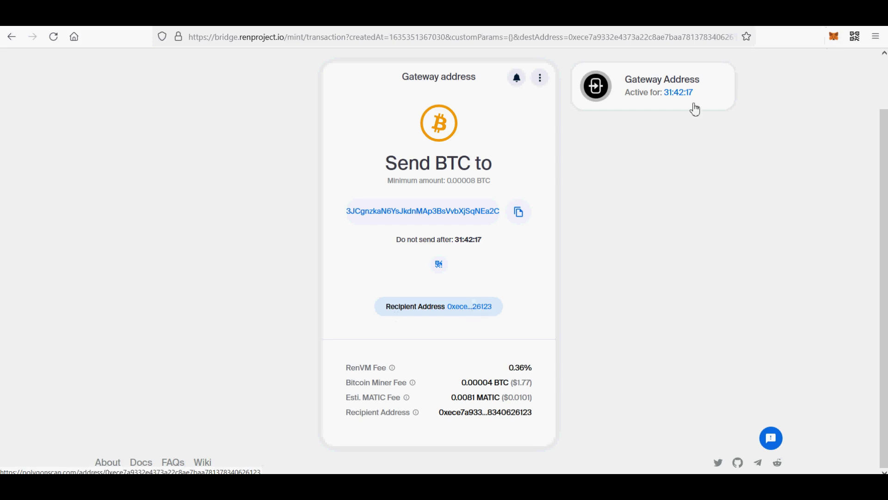
pyautogui.click(834, 36)
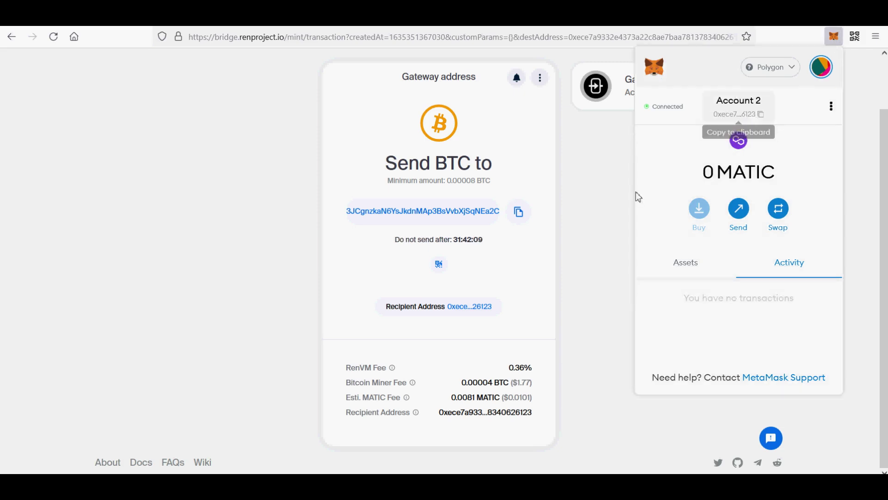
pyautogui.click(600, 222)
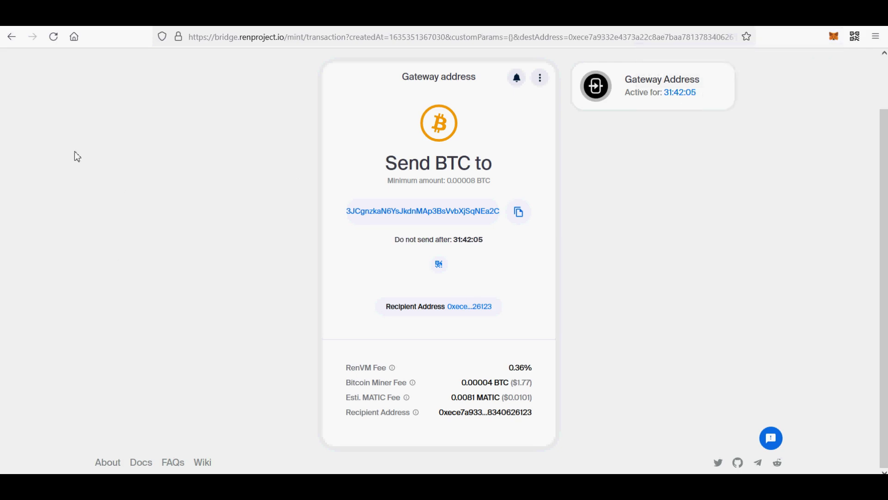
# Switch the send asset to BCH and enter 0.5 in the fee calculator
pyautogui.click(13, 38)
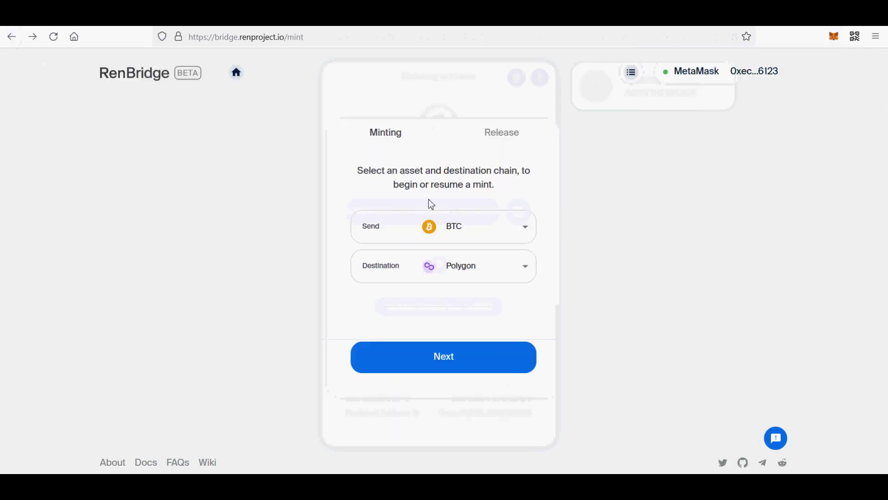
pyautogui.click(523, 234)
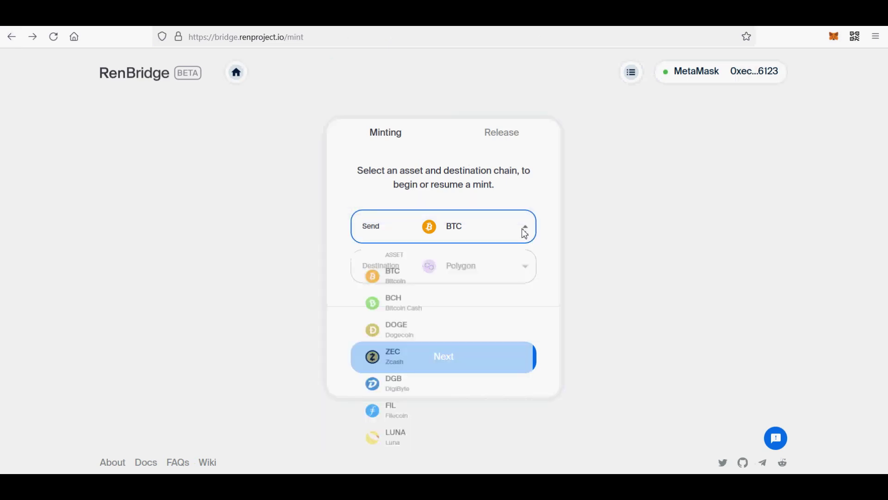
pyautogui.click(411, 313)
pyautogui.click(469, 361)
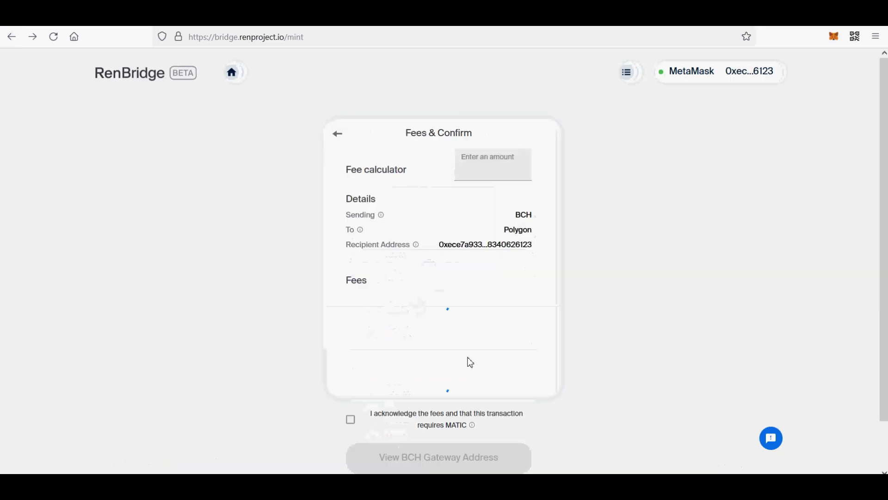
pyautogui.click(484, 177)
pyautogui.write('0.')
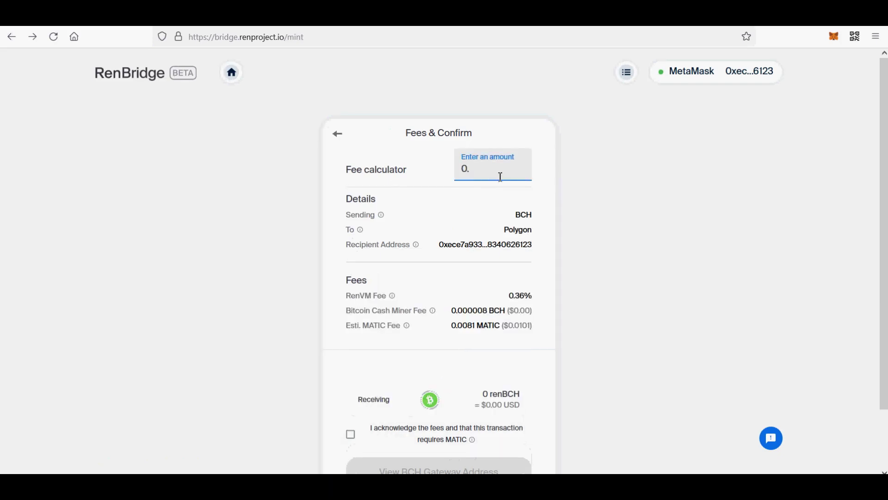
pyautogui.write('5')
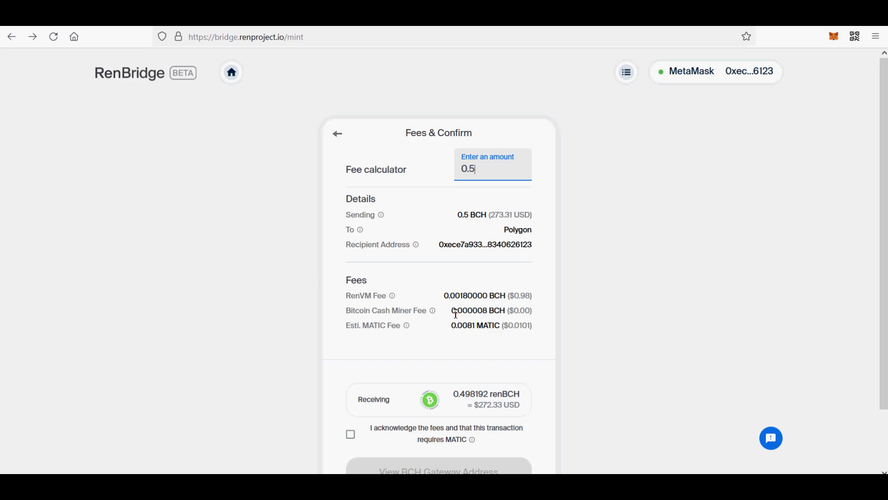
# Review the Bitcoin Cash miner fee and RenVM fee, then acknowledge the fees
pyautogui.moveTo(453, 311); pyautogui.dragTo(531, 311)
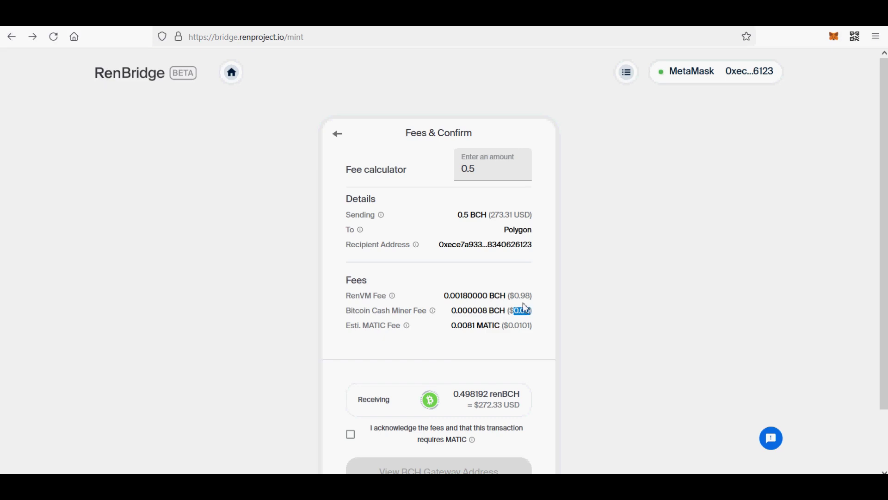
pyautogui.moveTo(515, 297); pyautogui.dragTo(531, 298)
pyautogui.moveTo(490, 214); pyautogui.dragTo(502, 215)
pyautogui.moveTo(479, 405); pyautogui.dragTo(491, 405)
pyautogui.scroll(-2, 505, 409)
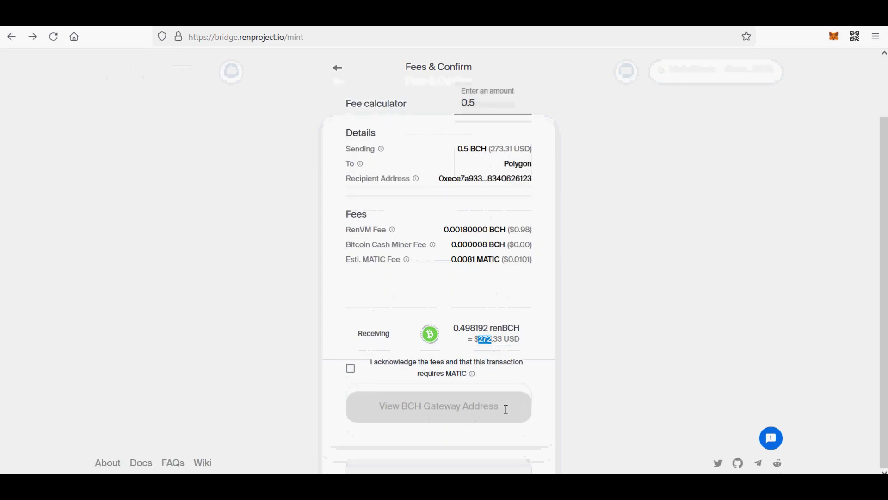
pyautogui.click(351, 370)
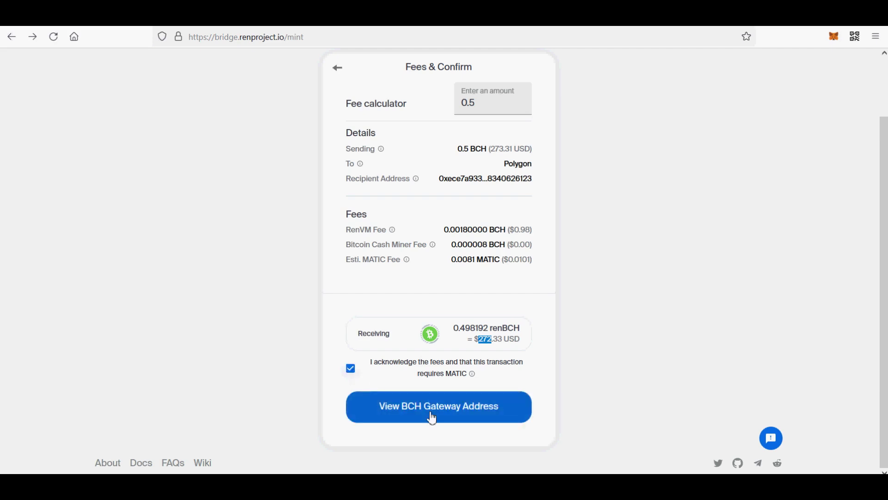
# Generate the BCH gateway address for Polygon, accept the time limit, and return to the mint form
pyautogui.click(462, 415)
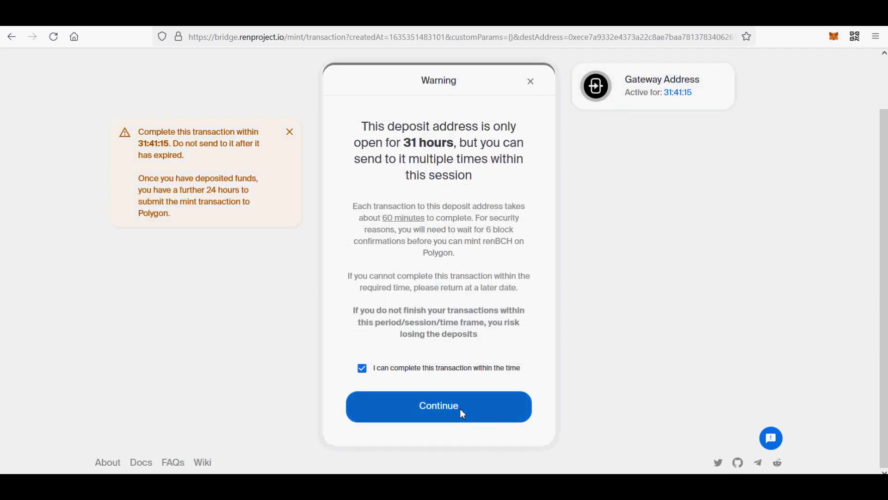
pyautogui.click(460, 410)
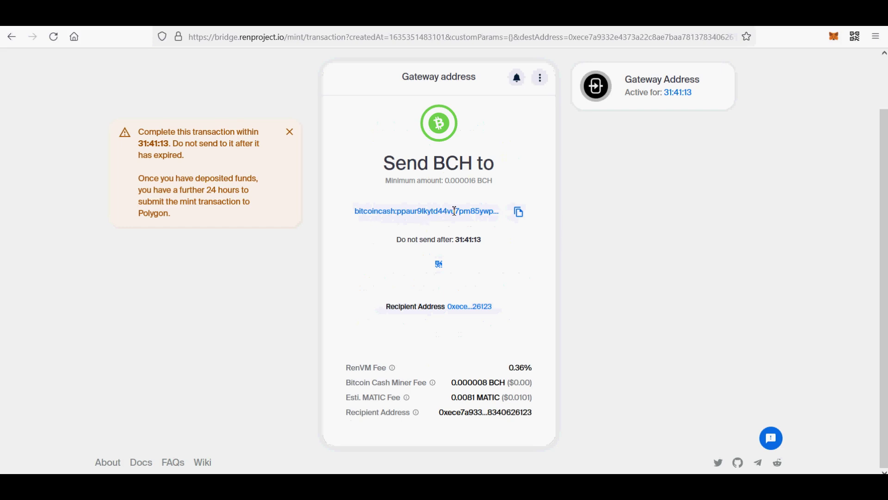
pyautogui.click(291, 132)
pyautogui.click(11, 37)
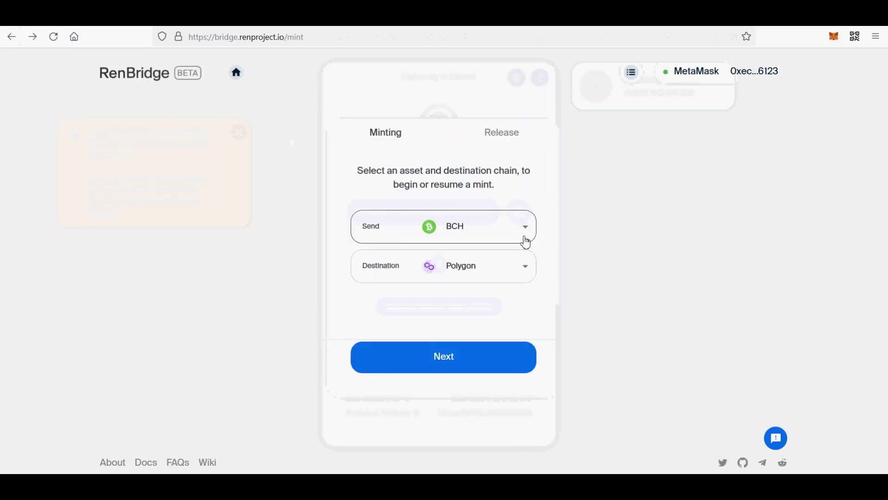
# Keep BCH as the send asset and set the destination to Arbitrum
pyautogui.click(525, 238)
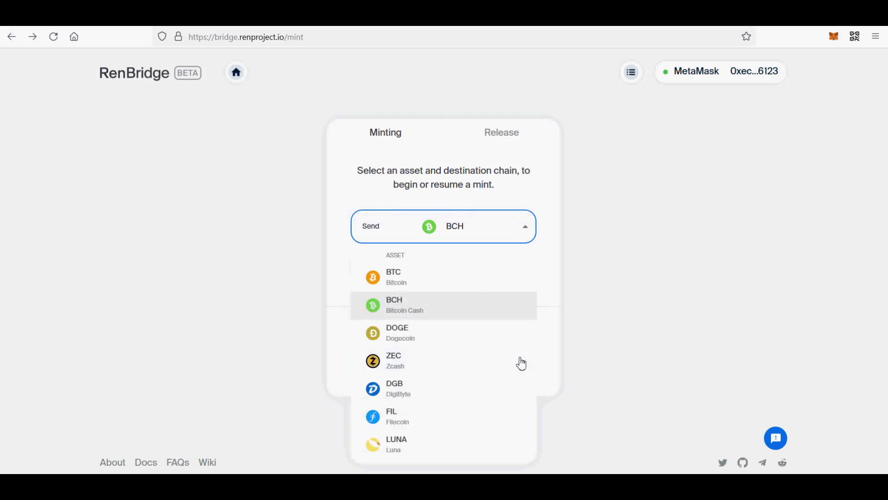
pyautogui.click(594, 283)
pyautogui.click(525, 265)
pyautogui.click(420, 457)
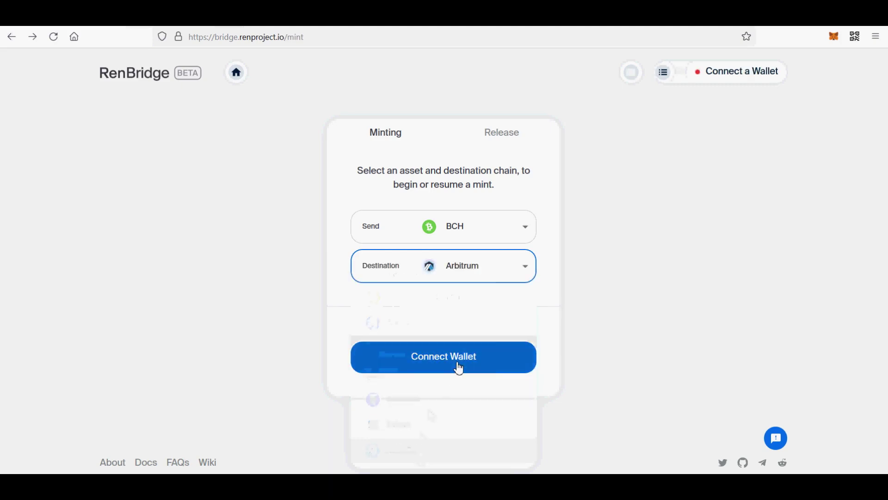
# Switch the destination to Solana, start a Sollet wallet connection, then cancel it
pyautogui.click(525, 267)
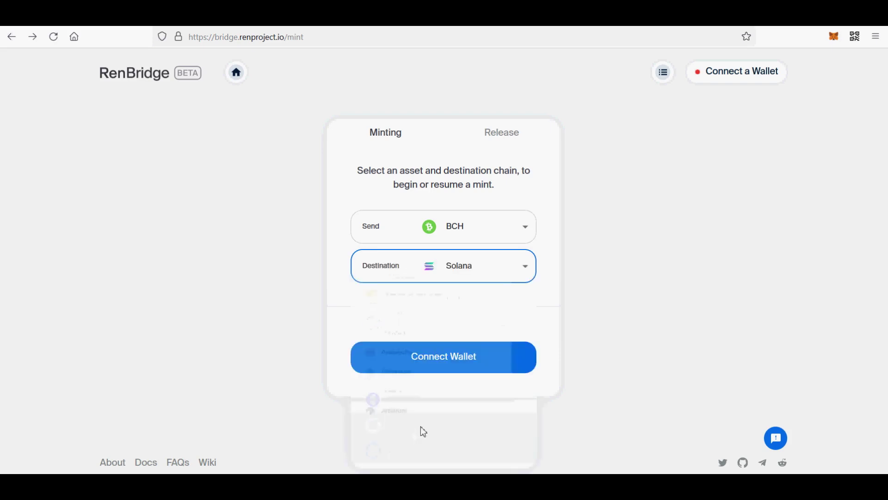
pyautogui.click(491, 371)
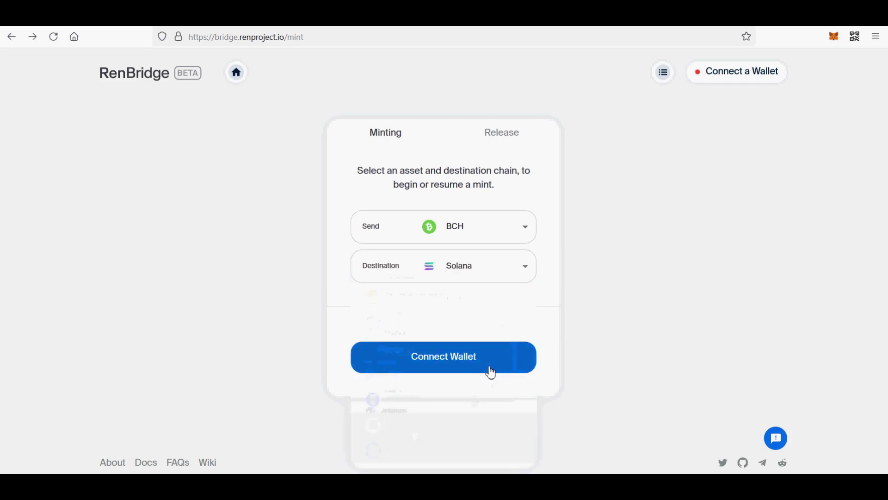
pyautogui.click(491, 372)
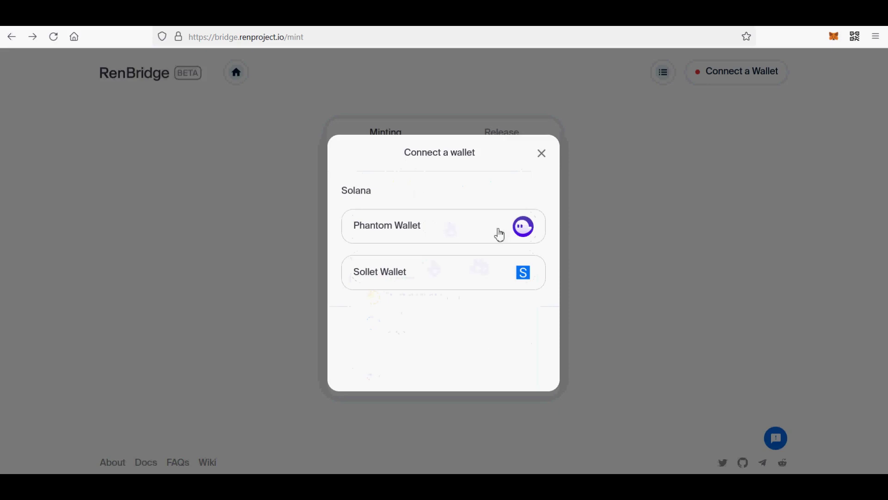
pyautogui.click(452, 235)
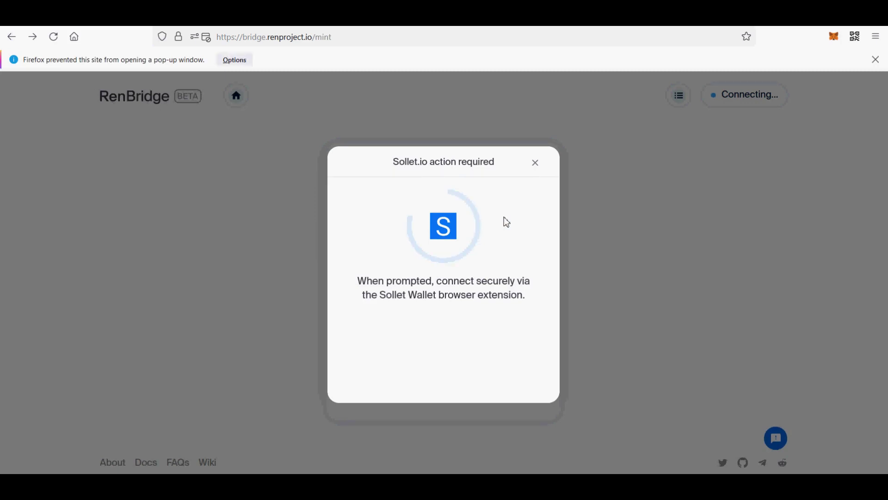
pyautogui.click(540, 166)
pyautogui.click(529, 300)
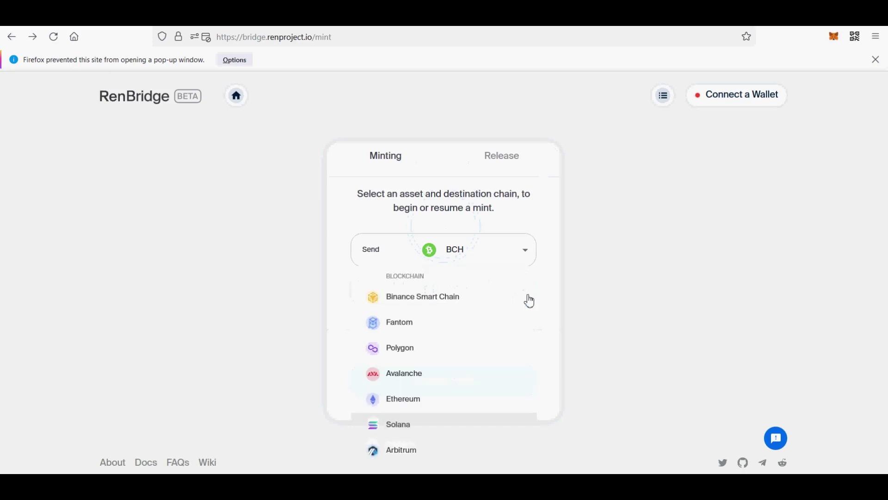
# Set the destination to Arbitrum and connect MetaMask, switching it to Arbitrum Mainnet
pyautogui.click(433, 456)
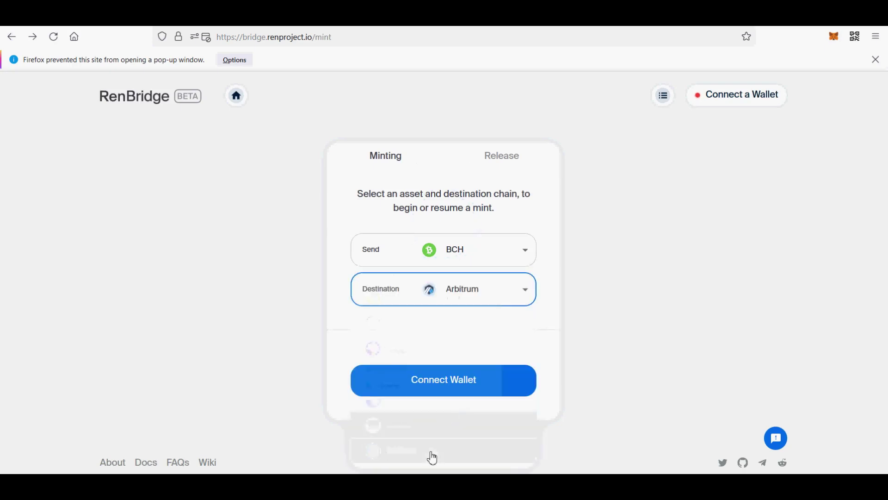
pyautogui.click(456, 391)
pyautogui.click(471, 244)
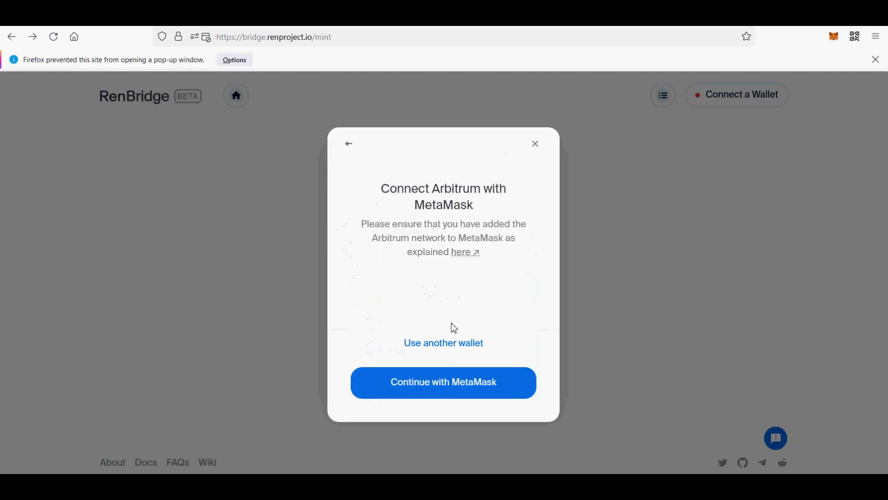
pyautogui.click(455, 390)
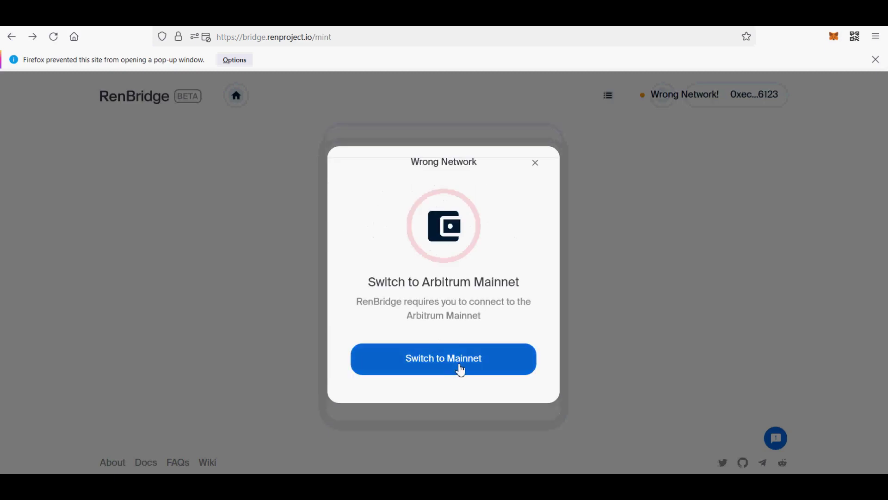
pyautogui.click(461, 370)
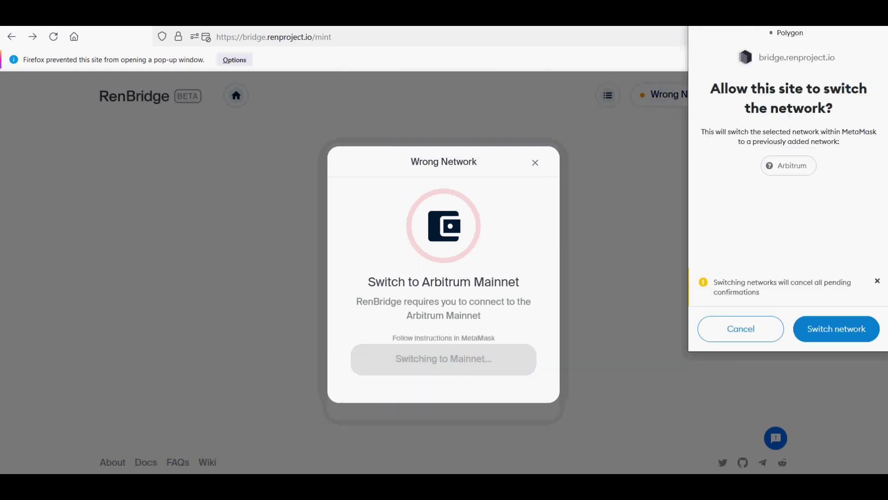
pyautogui.moveTo(749, 11); pyautogui.dragTo(632, 106)
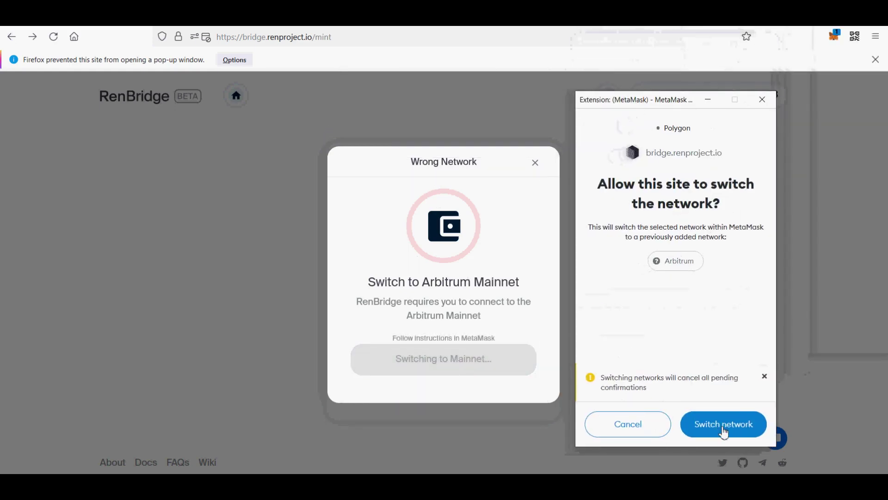
pyautogui.click(724, 432)
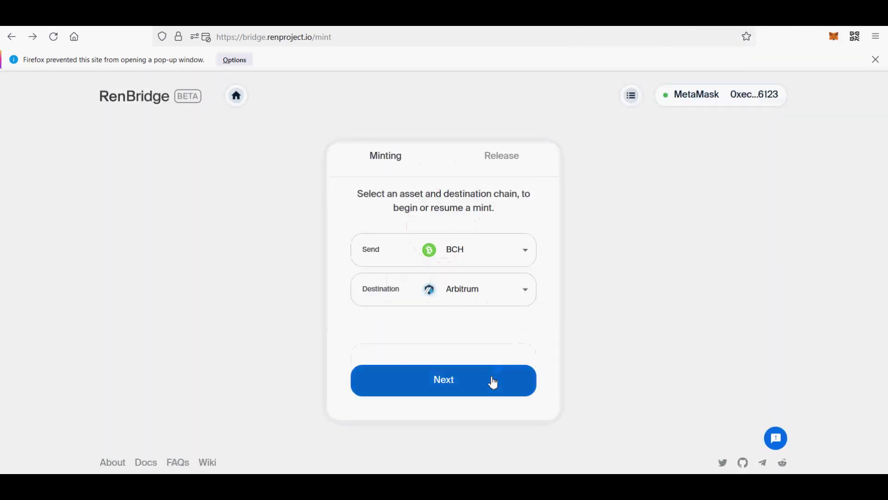
pyautogui.click(493, 380)
# Enter 0.5 BCH, review the Arbitrum fees, and acknowledge the fees and arbETH requirement
pyautogui.click(499, 191)
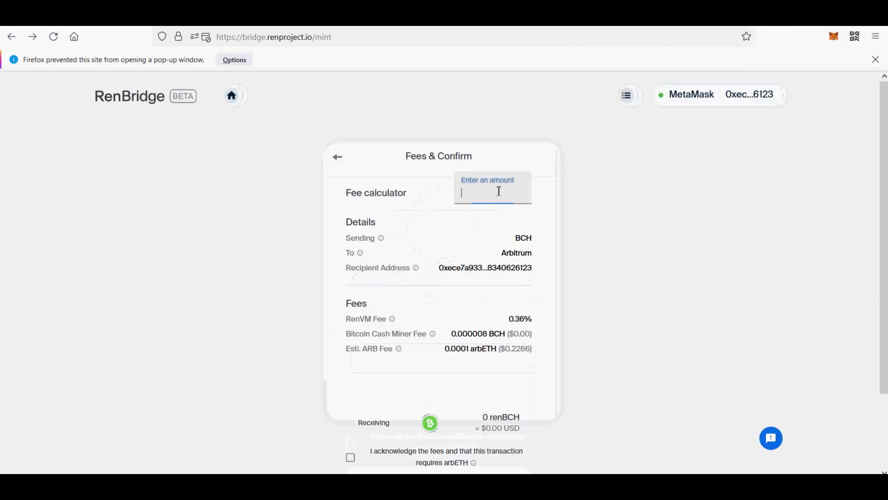
pyautogui.write('0.5')
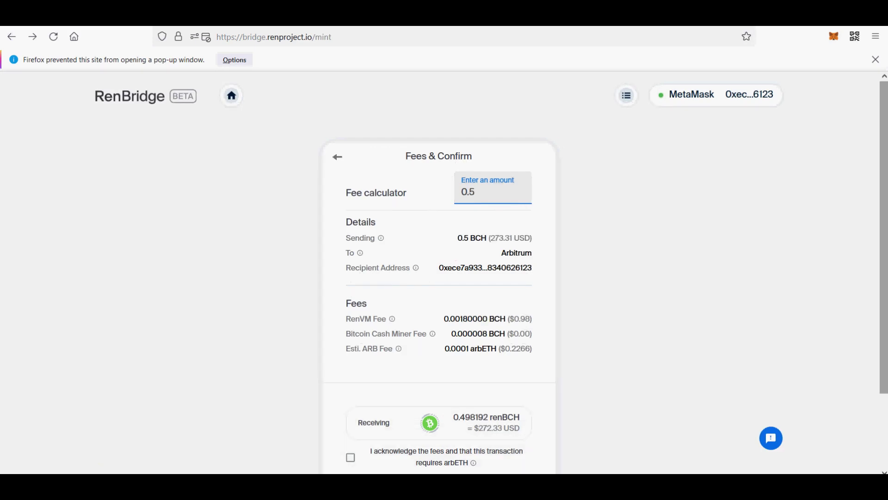
pyautogui.moveTo(460, 237); pyautogui.dragTo(503, 239)
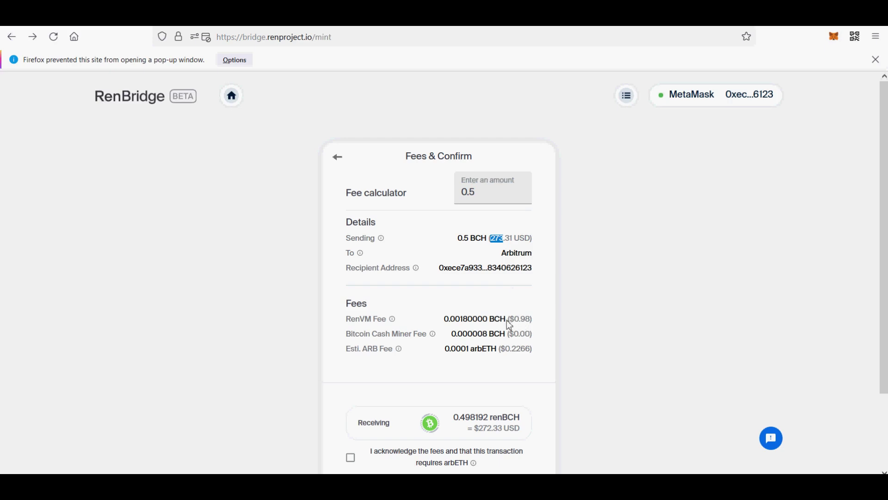
pyautogui.moveTo(514, 319); pyautogui.dragTo(528, 320)
pyautogui.scroll(-2, 518, 404)
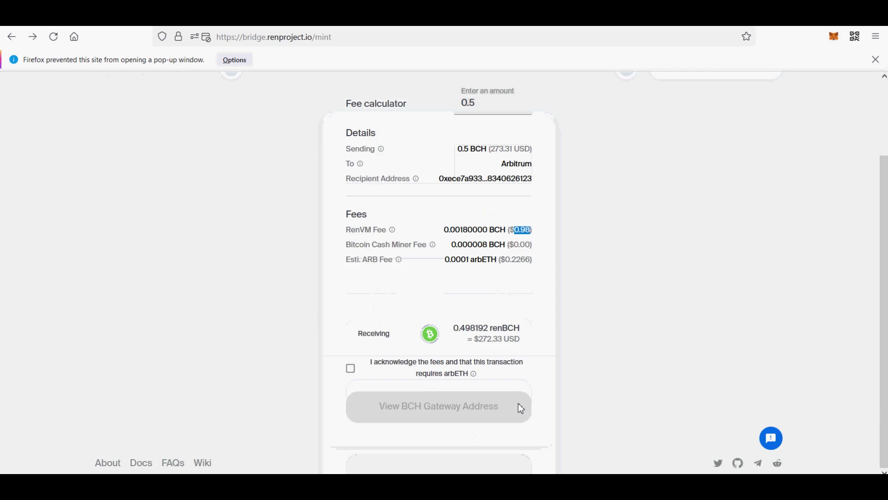
pyautogui.scroll(2, 518, 403)
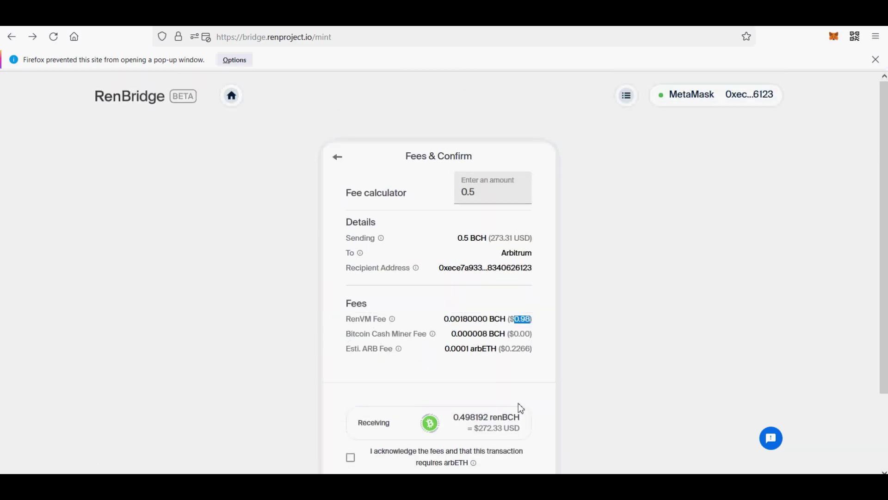
pyautogui.scroll(-2, 518, 403)
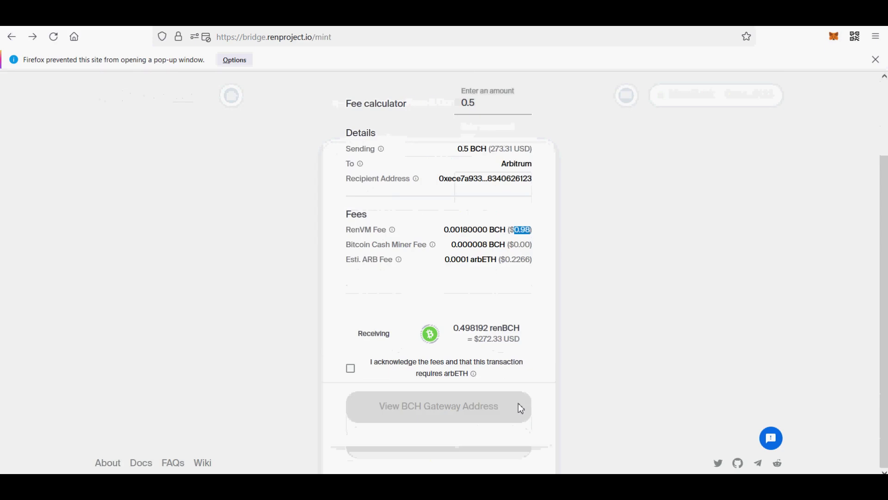
pyautogui.click(350, 369)
# Generate the BCH gateway address for Arbitrum and accept the 31-hour time limit
pyautogui.click(435, 407)
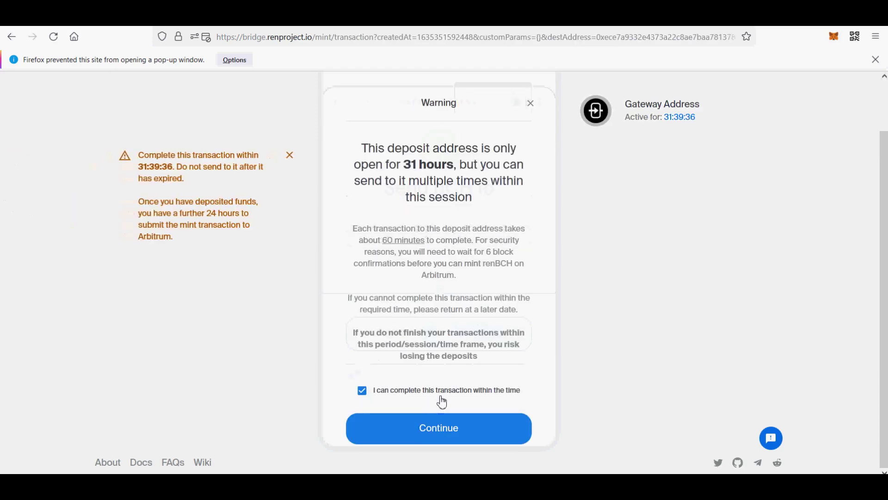
pyautogui.scroll(-1, 385, 337)
pyautogui.click(429, 403)
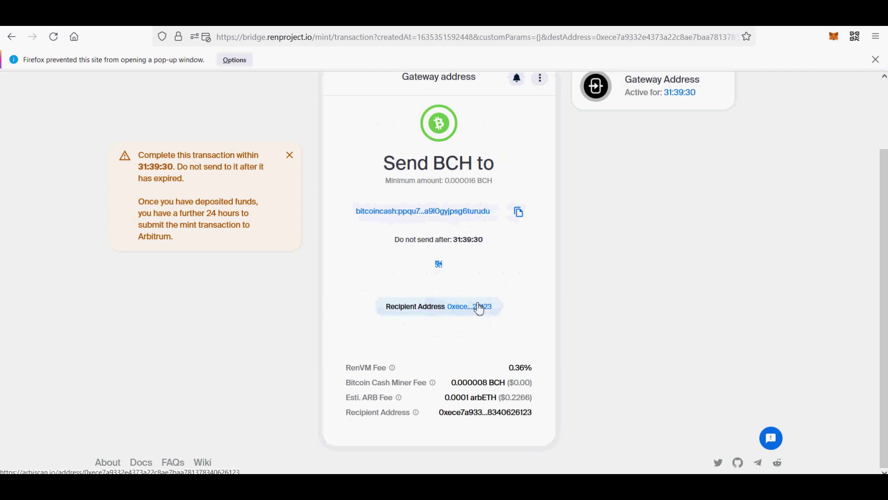
# Check the MetaMask Arbitrum account's asset balances, showing 0 ETH
pyautogui.click(835, 40)
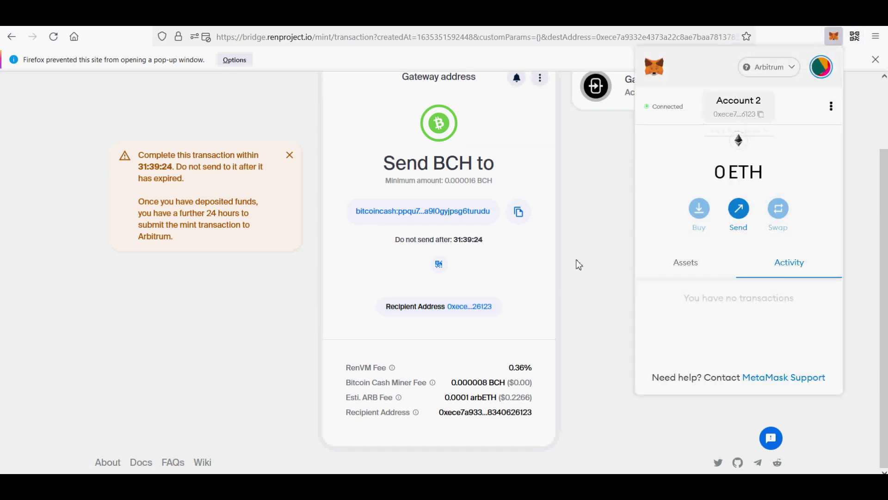
pyautogui.click(677, 274)
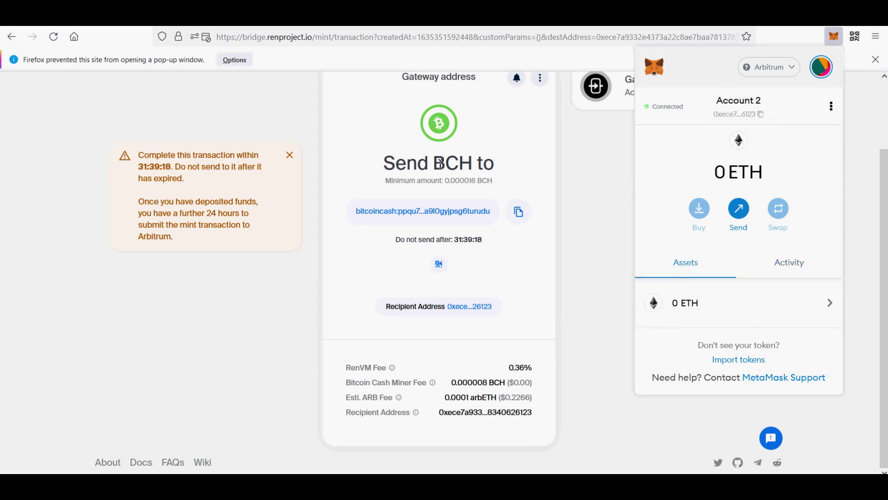
pyautogui.click(589, 193)
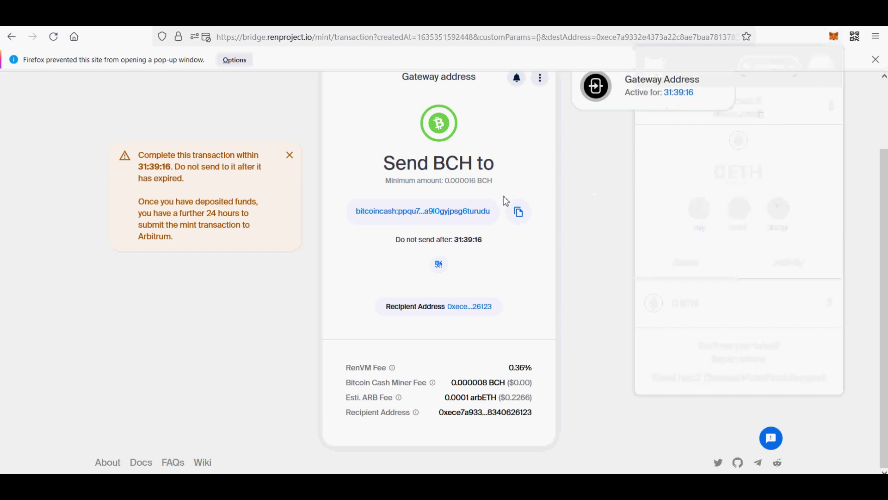
pyautogui.scroll(2, 480, 201)
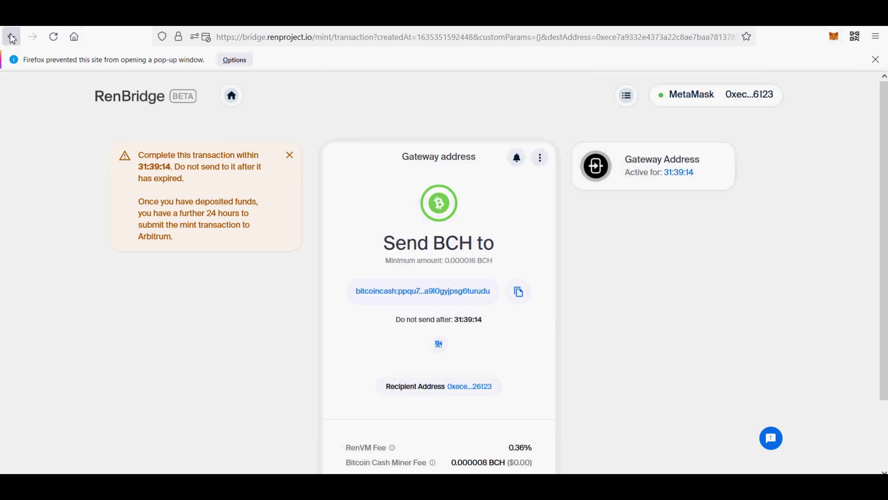
# Navigate back to a fresh RenBridge mint form, keeping BTC as the asset to send
pyautogui.click(12, 38)
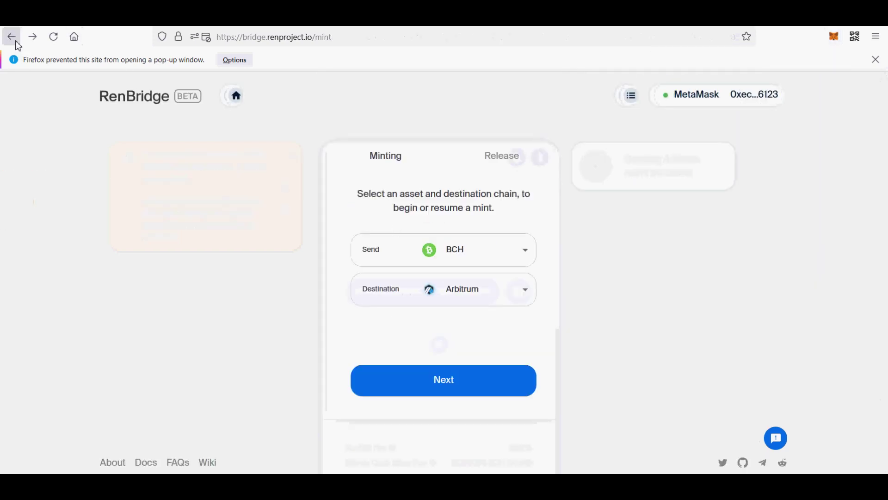
pyautogui.click(14, 40)
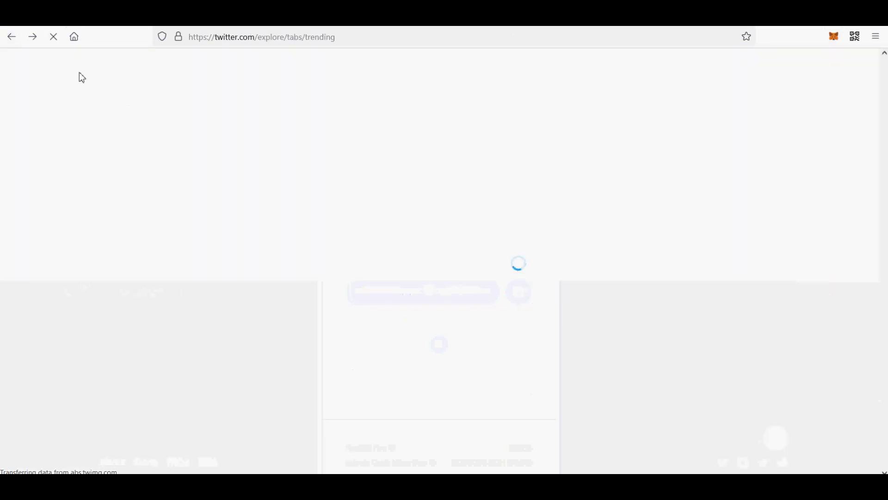
pyautogui.click(32, 37)
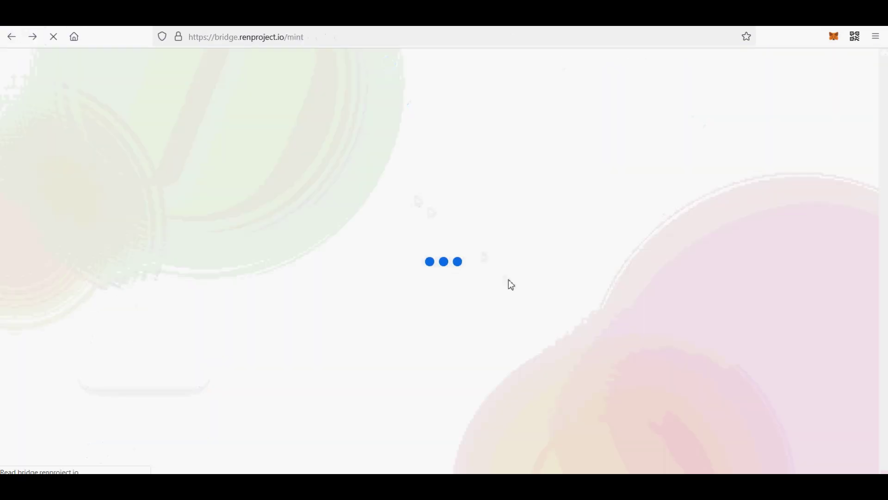
pyautogui.click(510, 238)
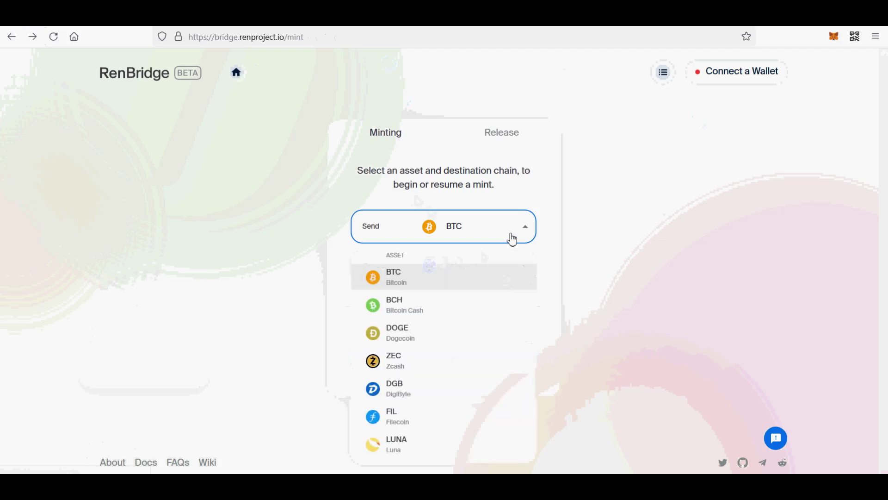
pyautogui.click(521, 203)
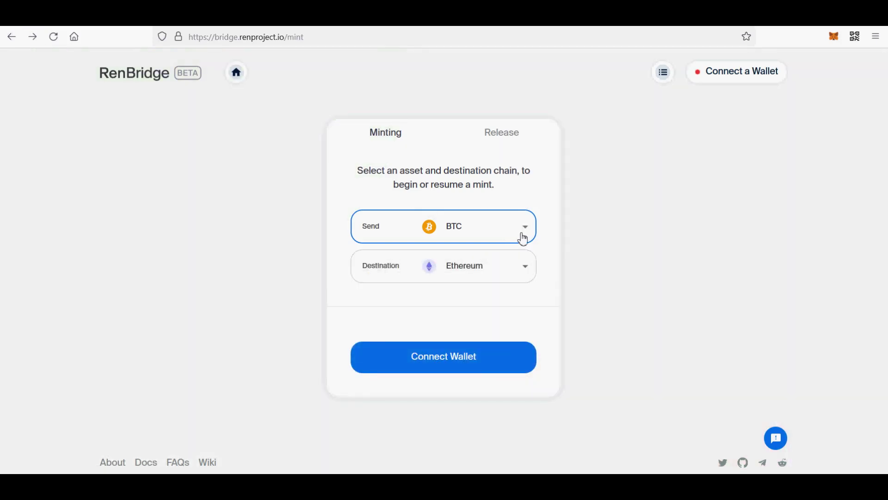
pyautogui.click(523, 238)
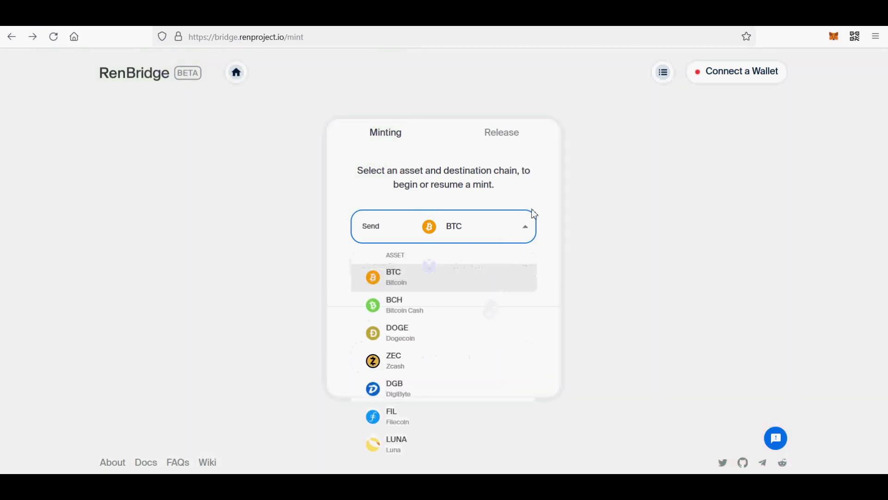
pyautogui.click(527, 268)
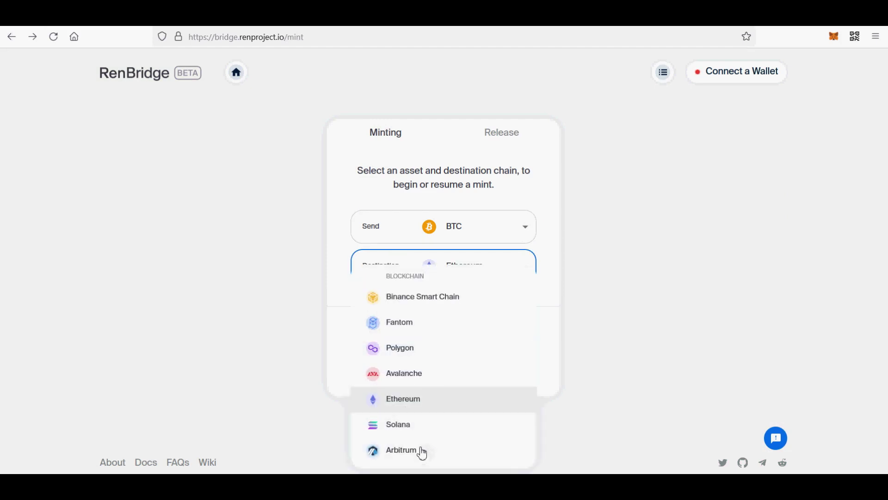
# Set Avalanche as destination and connect MetaMask, approving its switch to Avalanche Mainnet
pyautogui.click(402, 375)
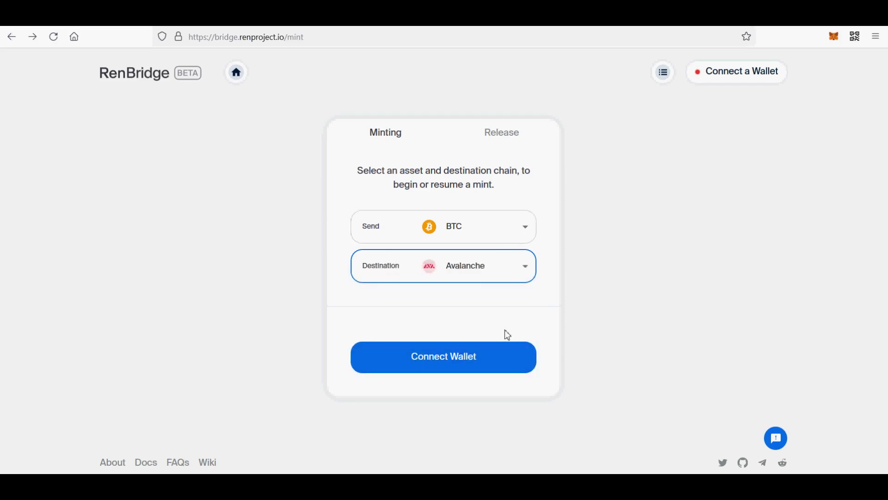
pyautogui.click(464, 372)
pyautogui.click(469, 241)
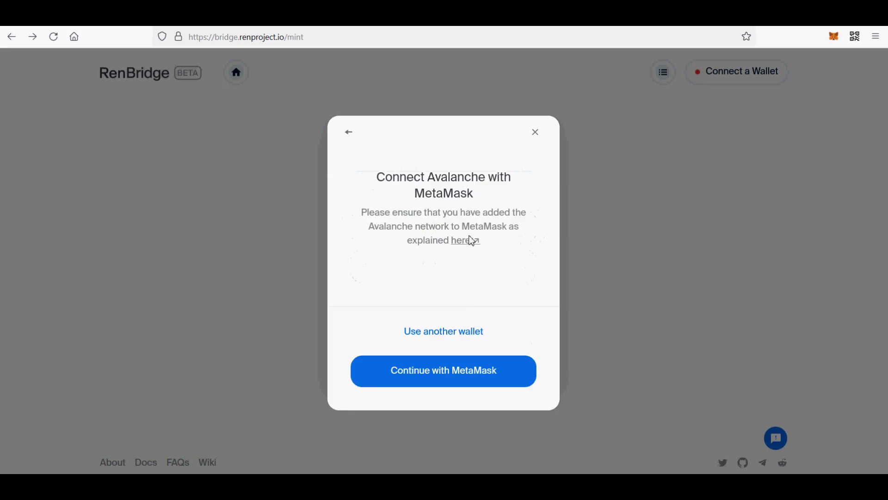
pyautogui.click(469, 369)
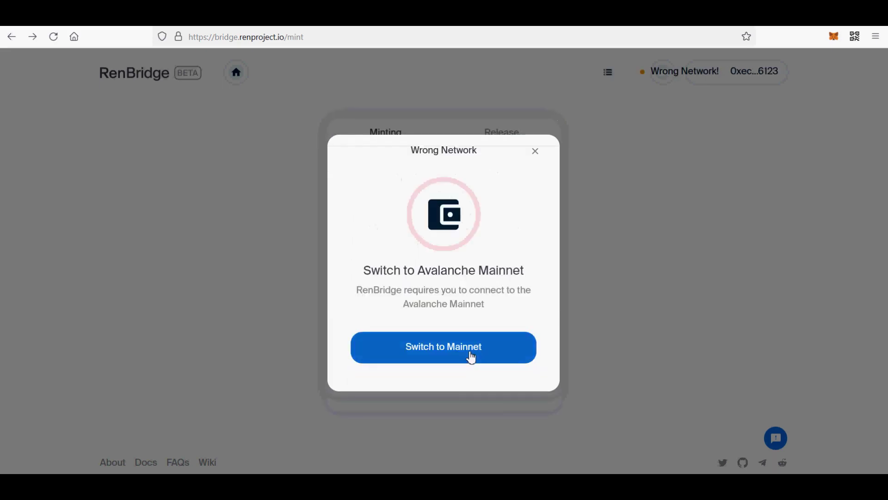
pyautogui.click(471, 357)
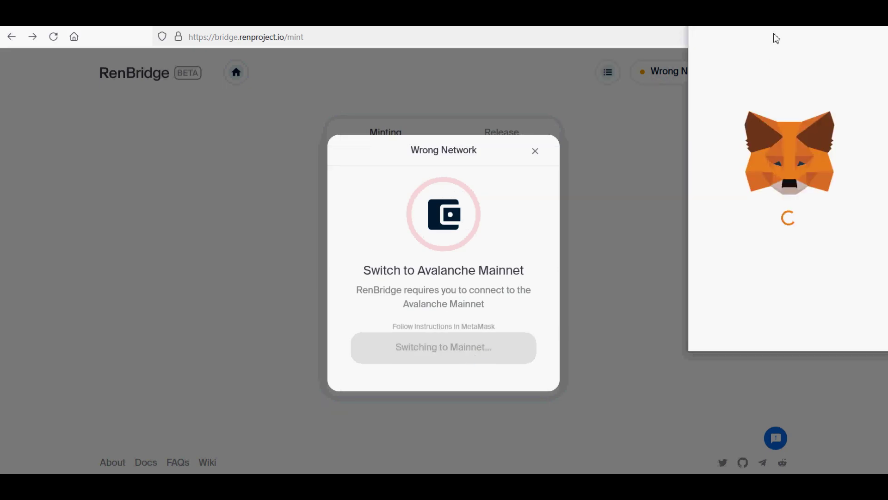
pyautogui.moveTo(638, 92); pyautogui.dragTo(660, 80)
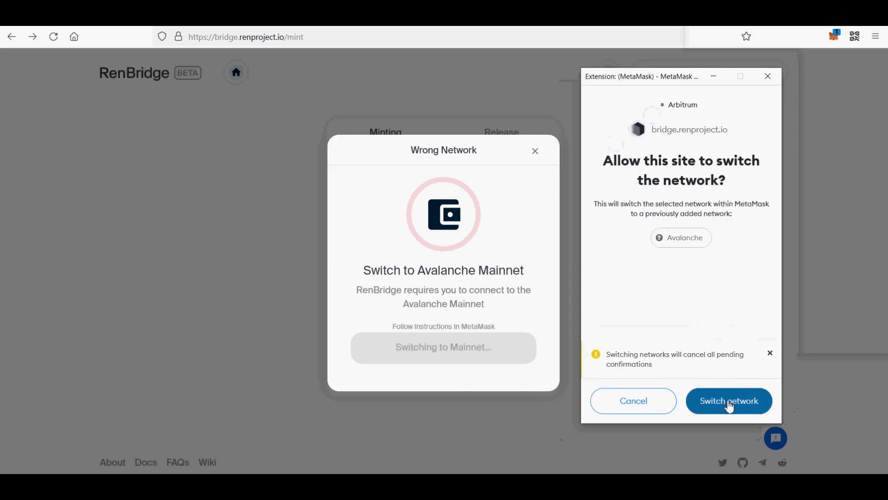
pyautogui.click(705, 409)
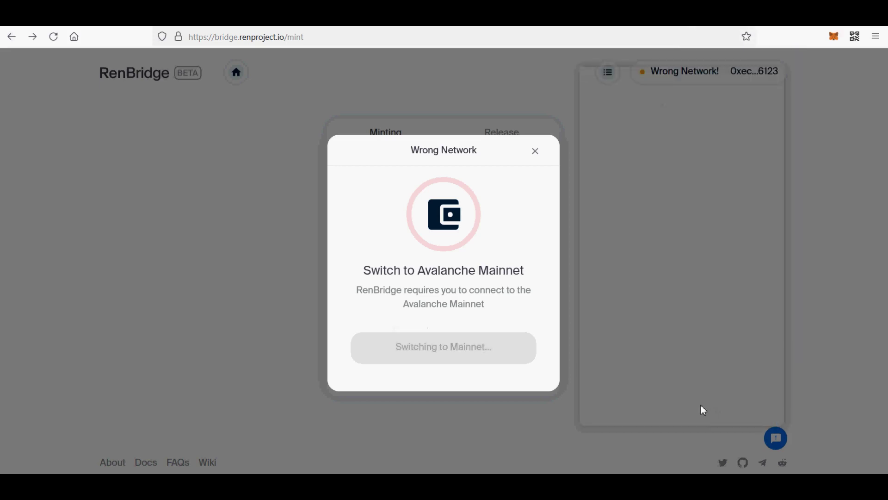
# Enter a 0.005 BTC amount, review the AVAX and 0.00004 BTC miner fees, and acknowledge them
pyautogui.click(490, 362)
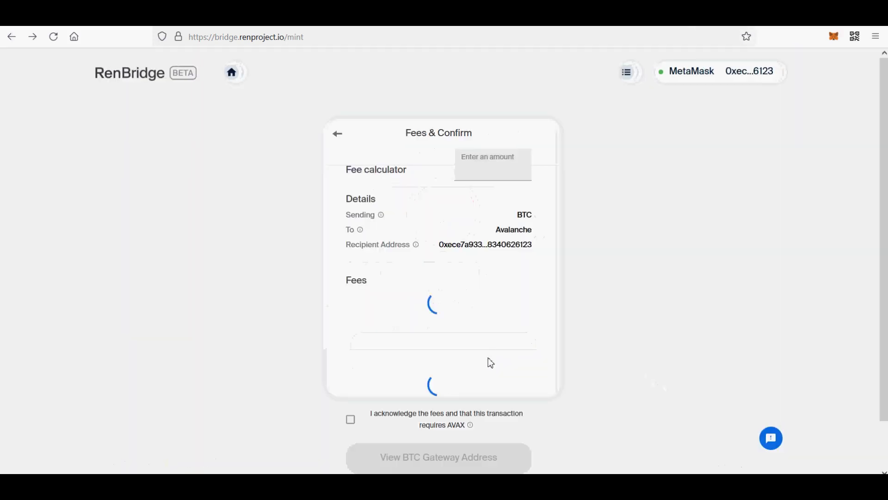
pyautogui.click(524, 165)
pyautogui.write('0')
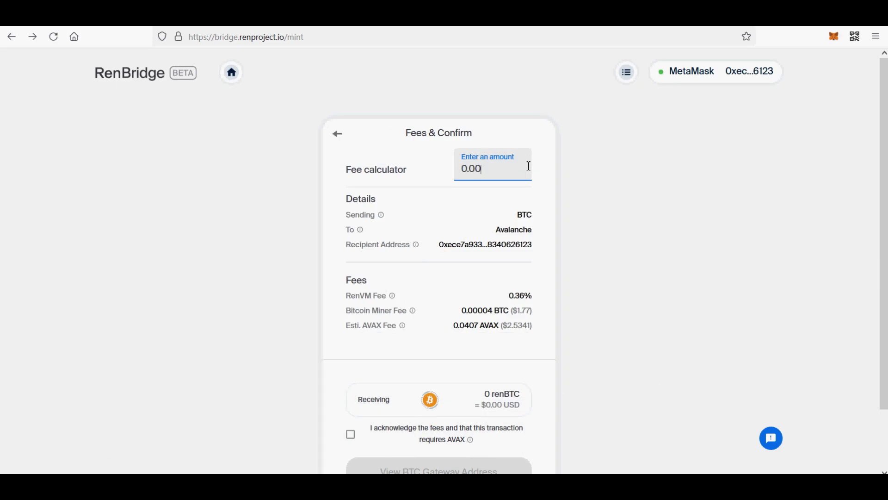
pyautogui.write('5')
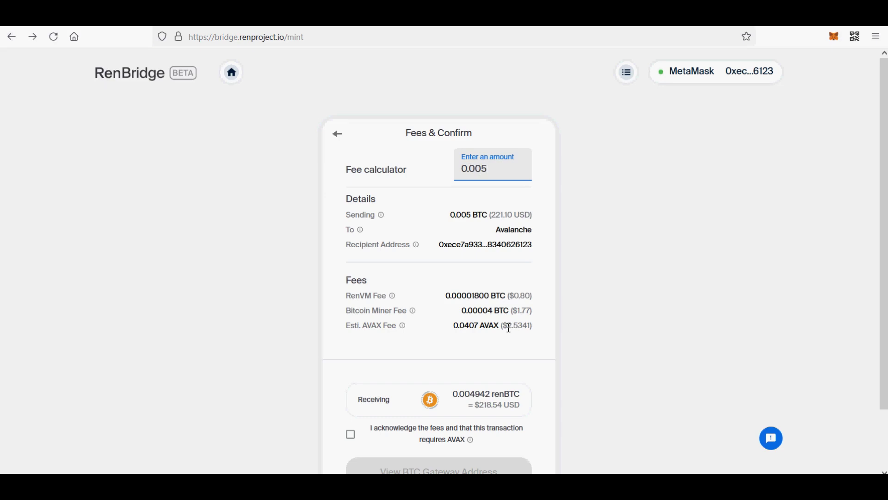
pyautogui.moveTo(509, 327); pyautogui.dragTo(532, 327)
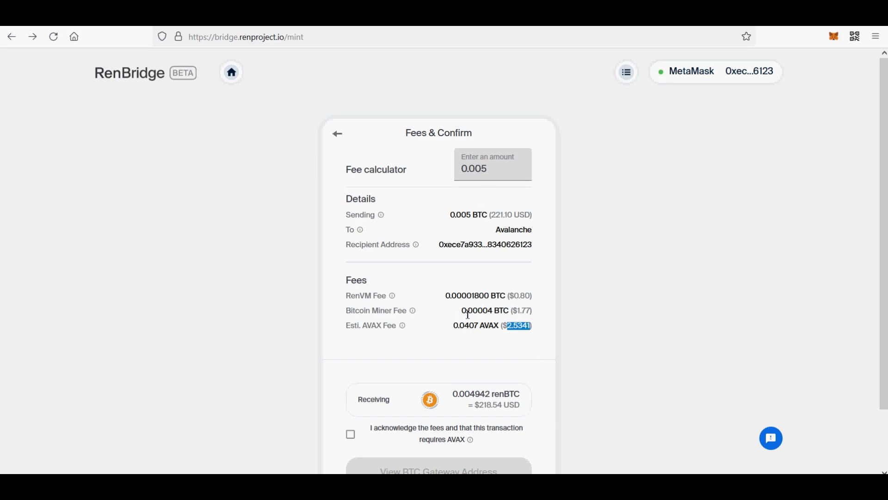
pyautogui.moveTo(464, 312); pyautogui.dragTo(512, 318)
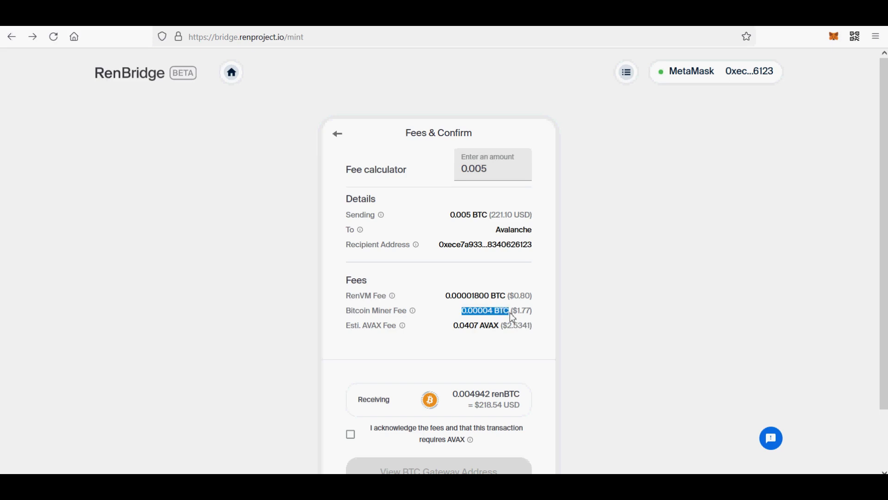
pyautogui.scroll(-2, 521, 436)
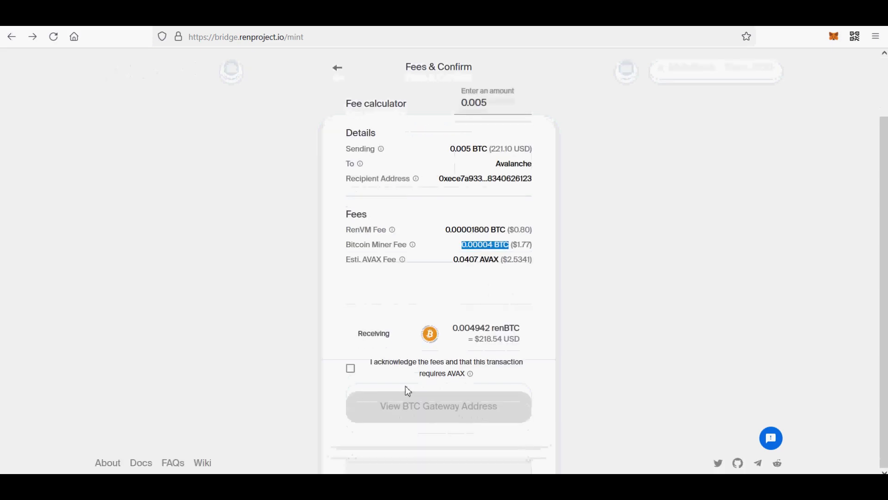
pyautogui.click(351, 368)
# Reveal the BTC gateway address for Avalanche after accepting the time limit, then dismiss the expiry notice
pyautogui.click(437, 411)
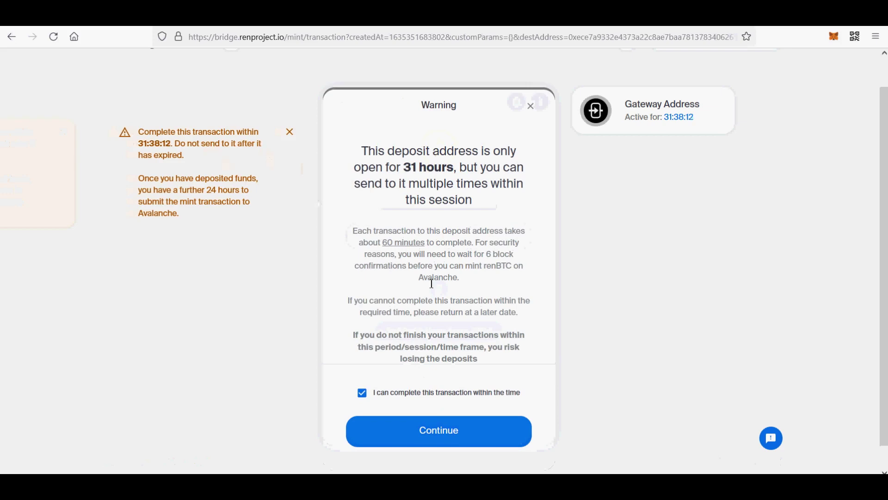
pyautogui.click(437, 417)
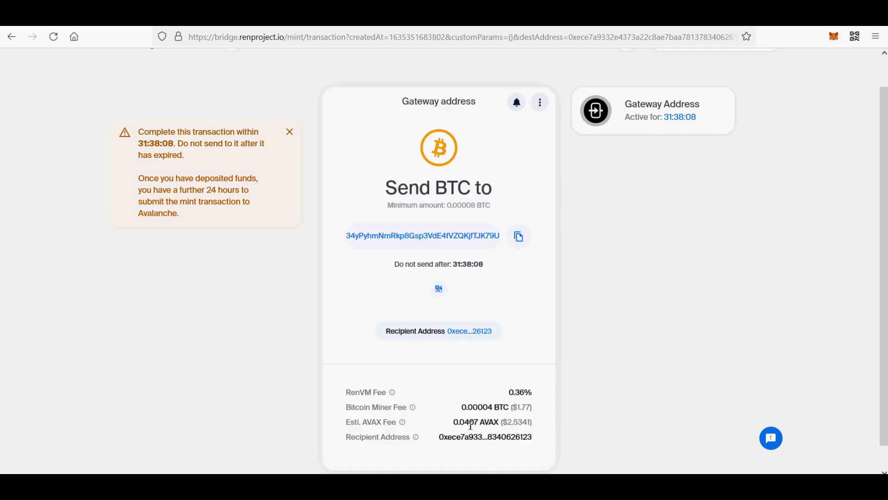
pyautogui.moveTo(454, 422); pyautogui.dragTo(495, 424)
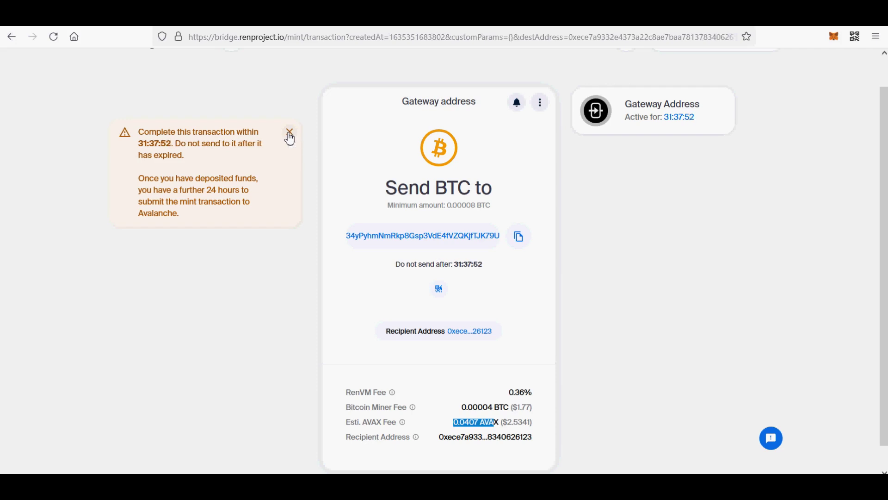
pyautogui.click(289, 134)
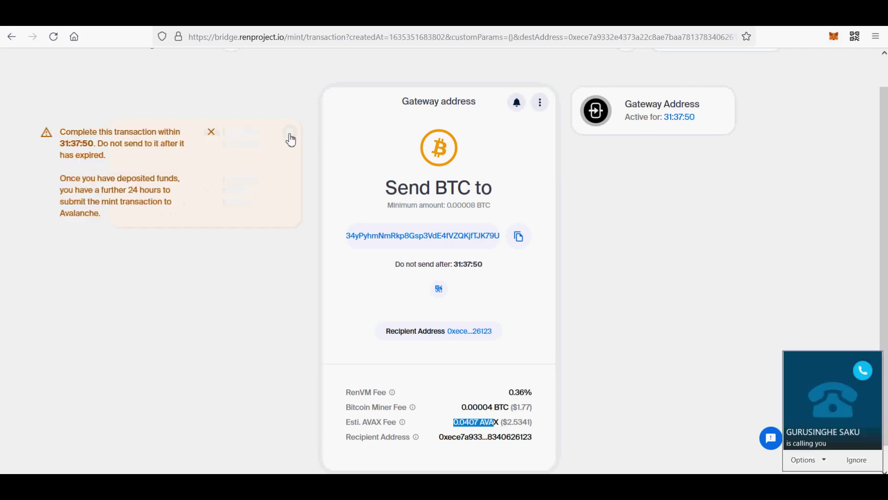
pyautogui.click(856, 459)
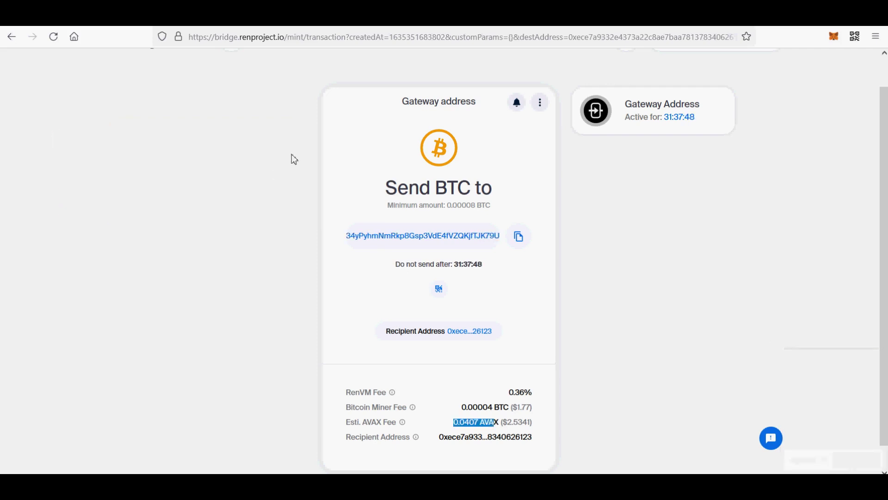
# Start a new BTC mint with Binance Smart Chain as destination and reconnect MetaMask
pyautogui.click(11, 36)
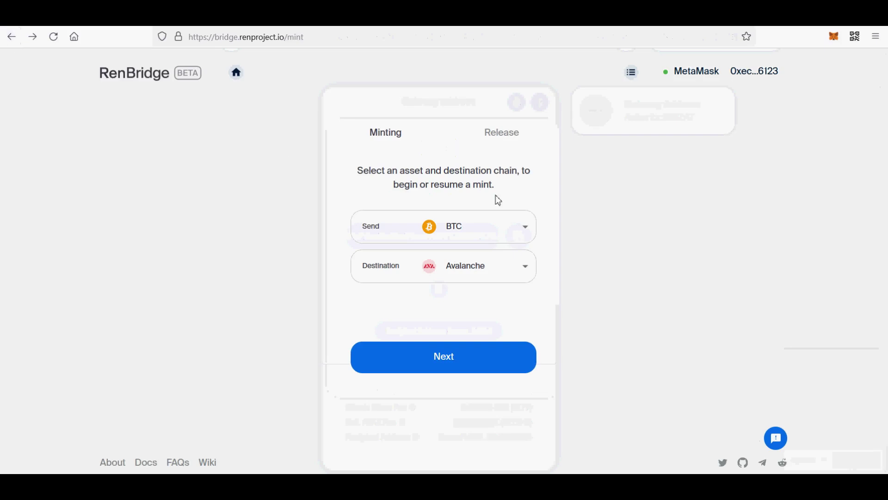
pyautogui.click(522, 277)
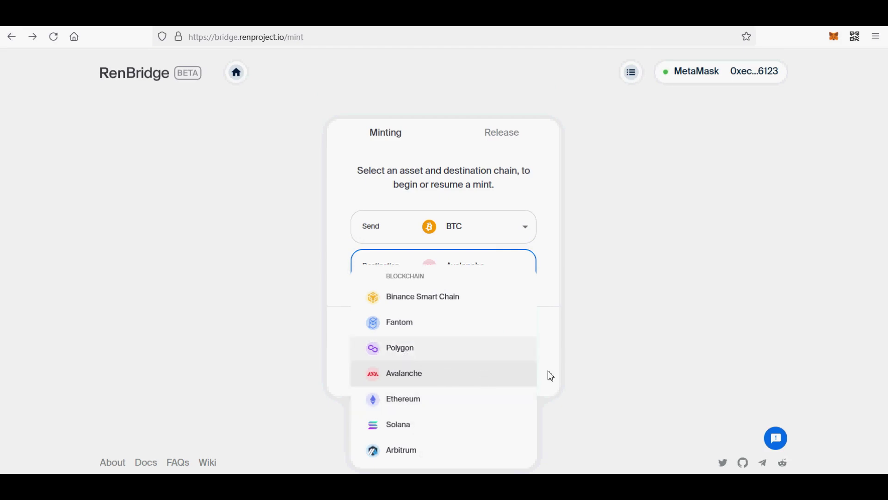
pyautogui.click(542, 239)
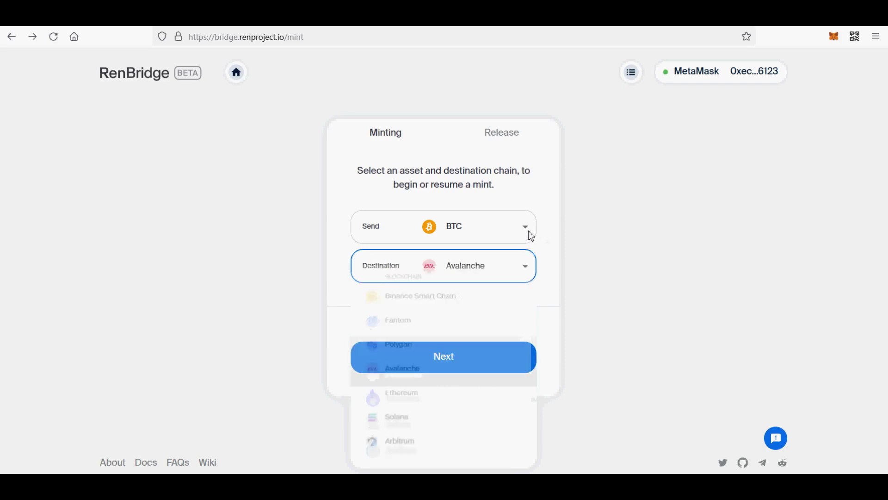
pyautogui.click(526, 273)
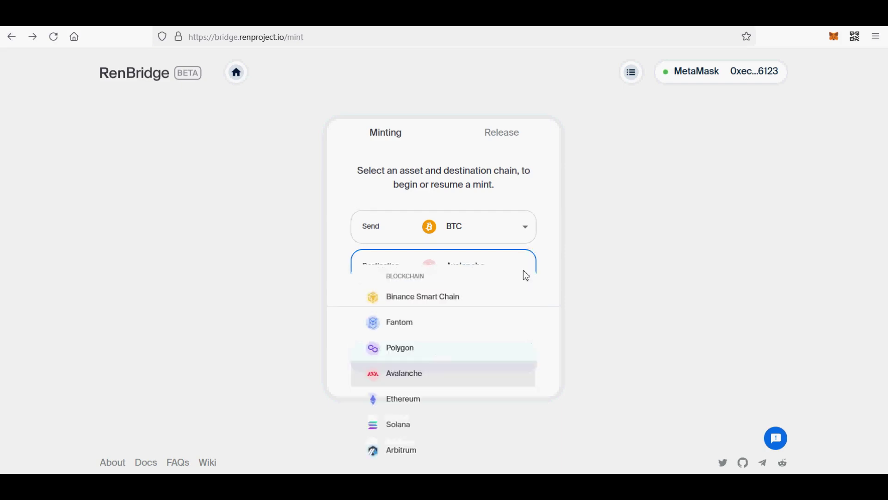
pyautogui.click(442, 298)
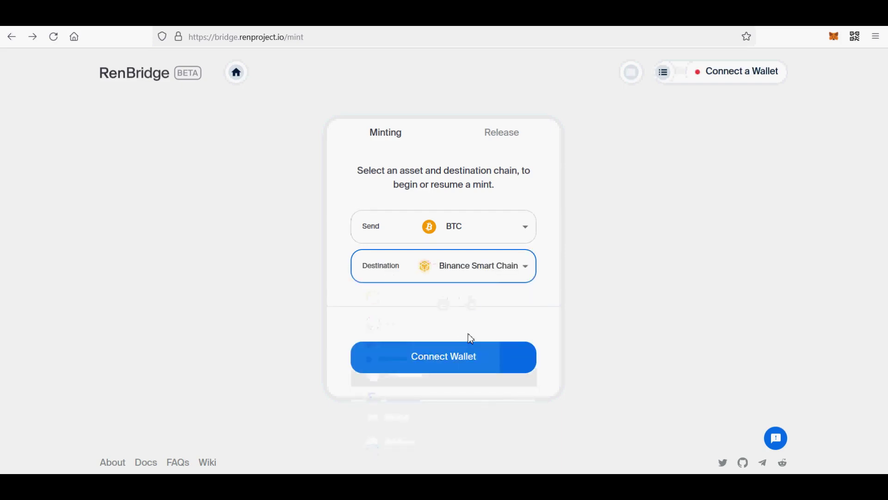
pyautogui.click(484, 364)
pyautogui.click(442, 277)
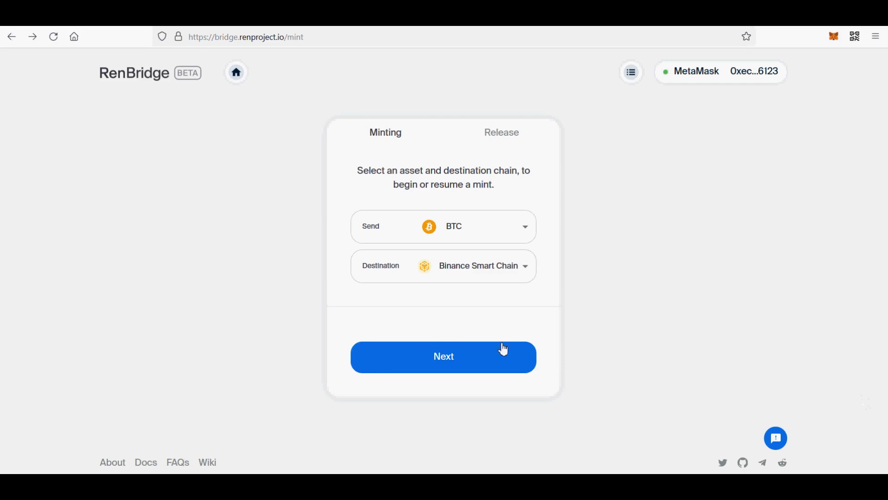
# Enter 0.005 BTC in the fee calculator and review the BSC and miner fees
pyautogui.click(486, 359)
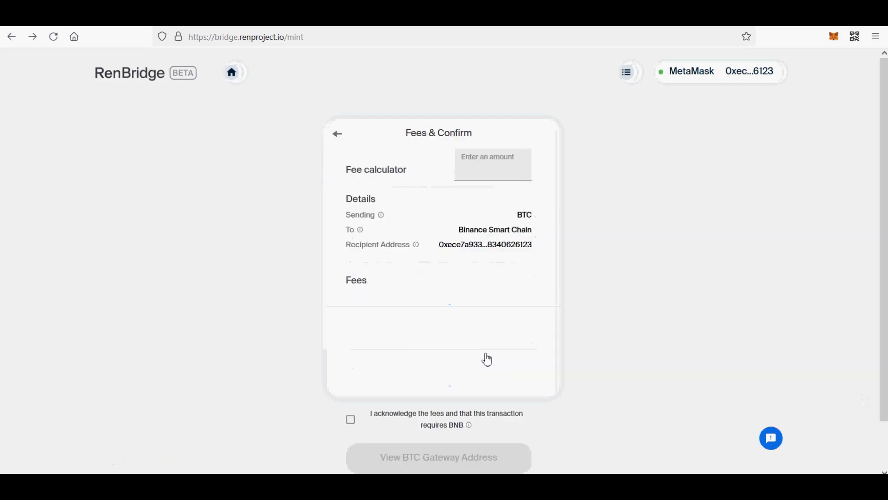
pyautogui.click(495, 168)
pyautogui.write('0.')
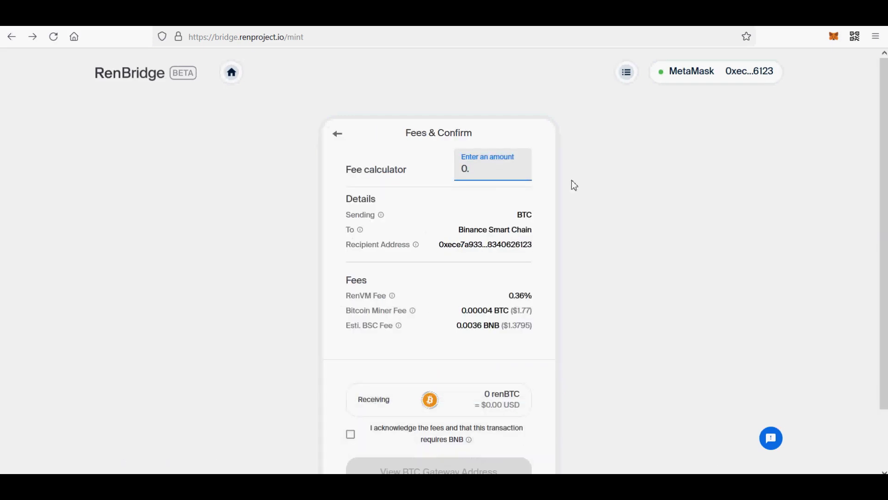
pyautogui.write('005')
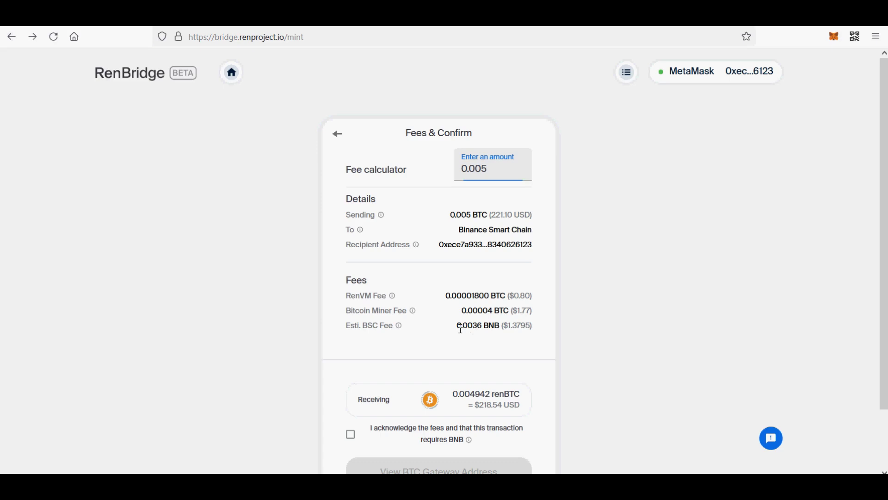
pyautogui.moveTo(460, 329); pyautogui.dragTo(500, 329)
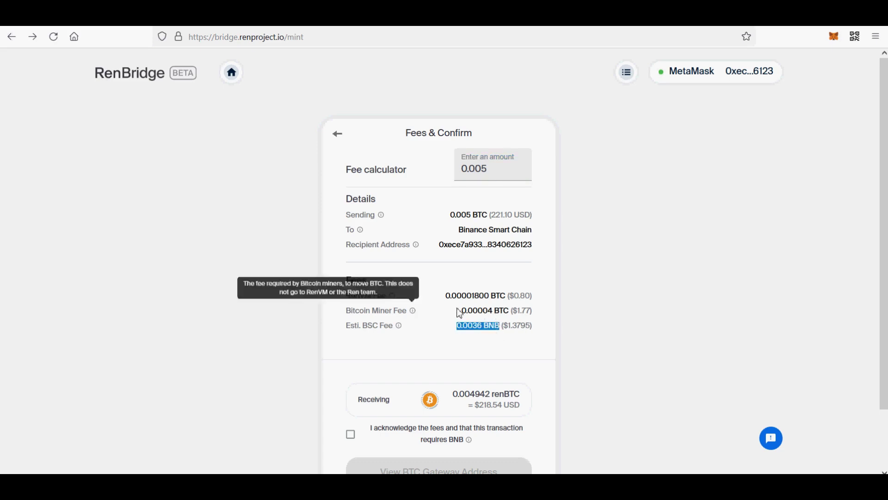
pyautogui.moveTo(513, 313); pyautogui.dragTo(536, 318)
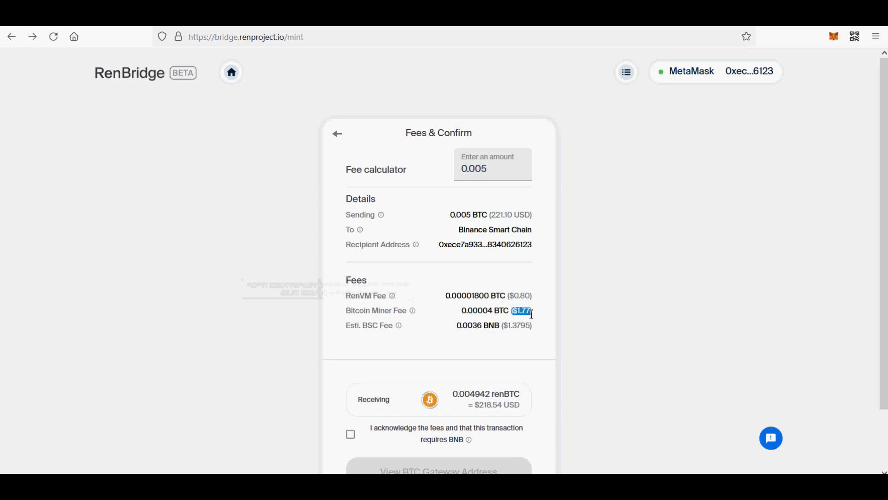
pyautogui.scroll(-3, 530, 349)
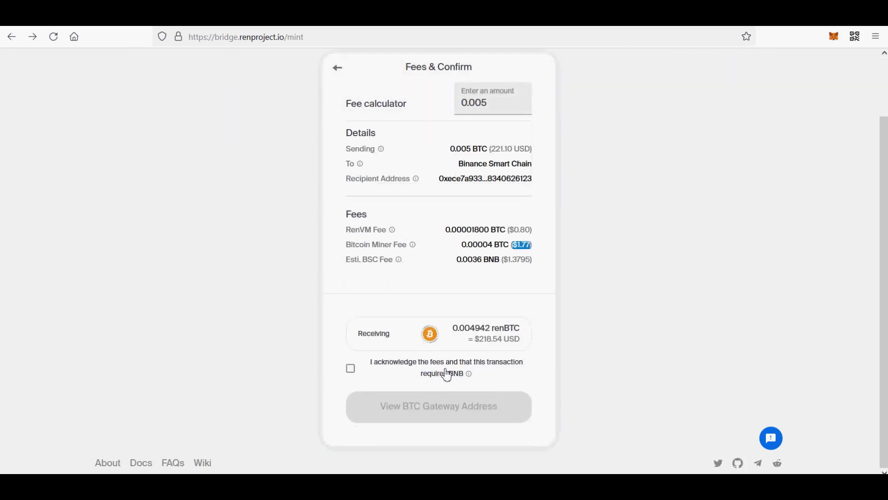
# Acknowledge the fees and BNB requirement, then reveal the BTC gateway address, accepting the time limit
pyautogui.click(425, 373)
pyautogui.click(455, 419)
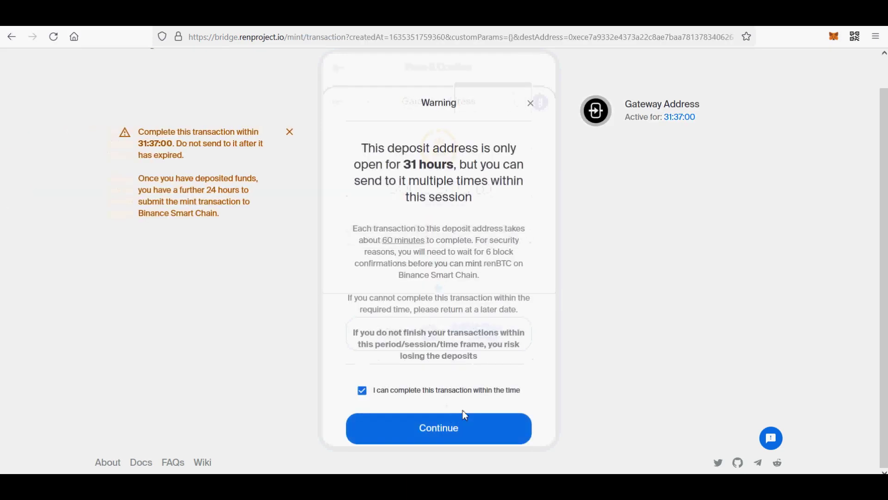
pyautogui.click(462, 415)
pyautogui.scroll(-1, 588, 411)
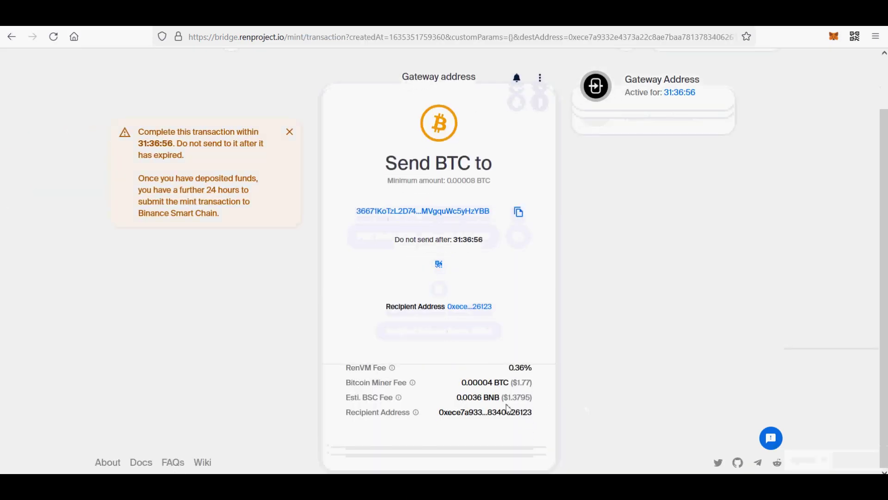
pyautogui.moveTo(460, 400); pyautogui.dragTo(540, 399)
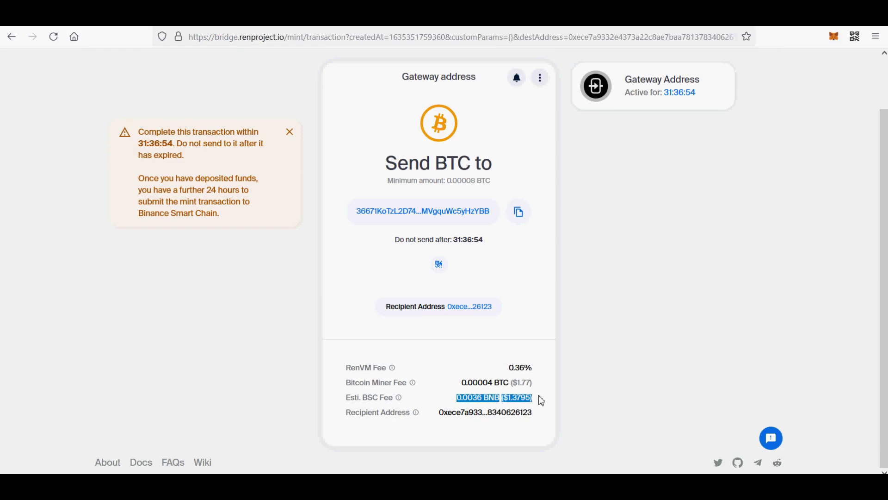